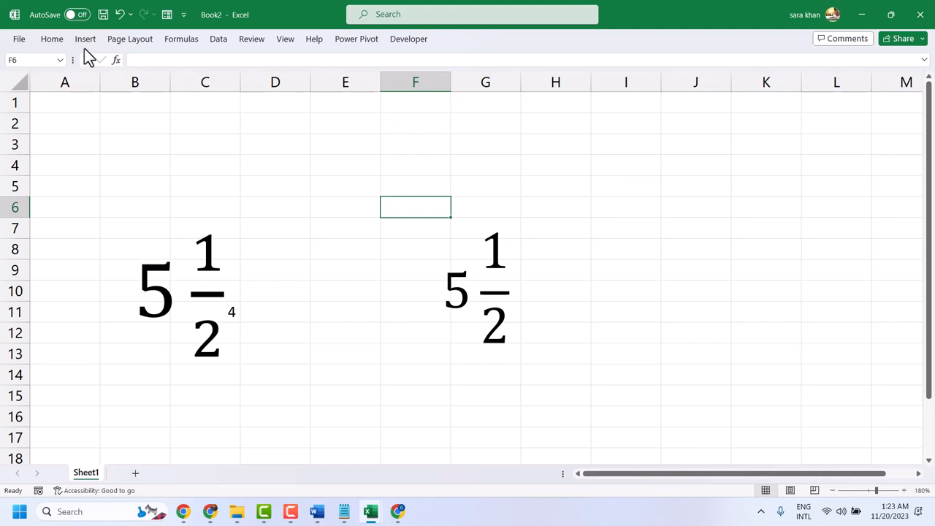
- Insert a new equation in the empty area above the existing fractions and enter 5 as its whole number
click(904, 490)
click(903, 490)
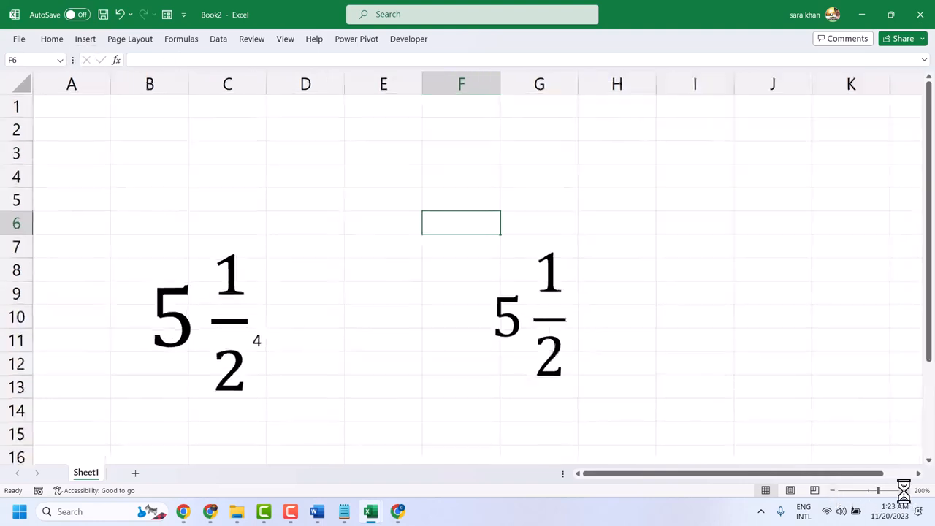
click(903, 490)
click(903, 490)
click(903, 490)
click(366, 157)
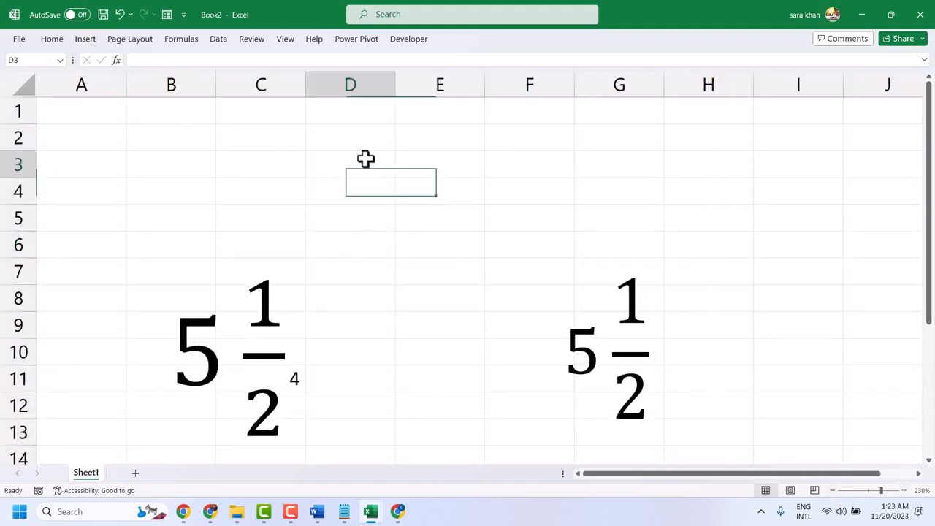
click(82, 42)
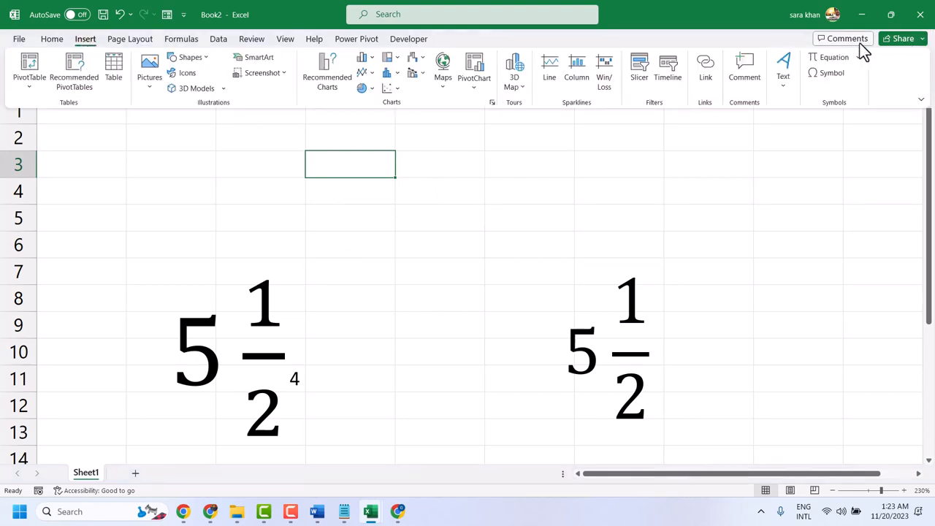
click(840, 57)
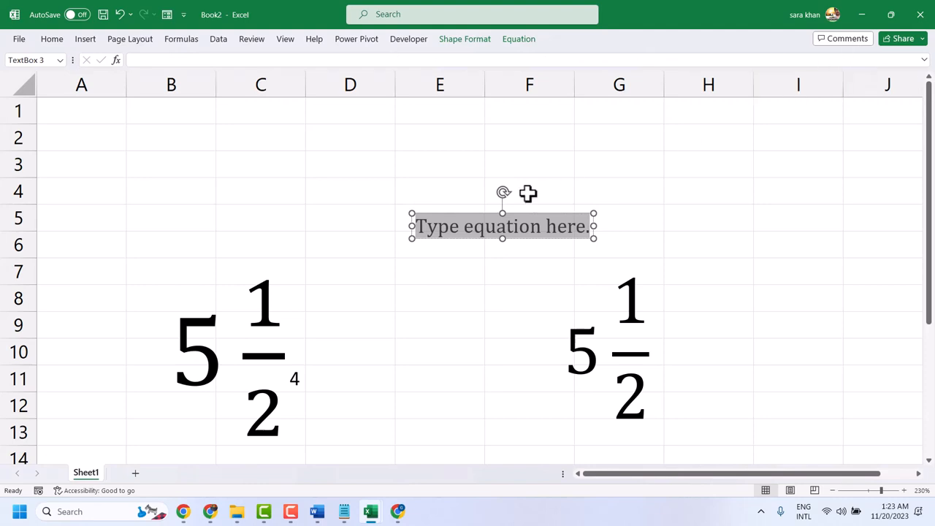
mouse_move(457, 228)
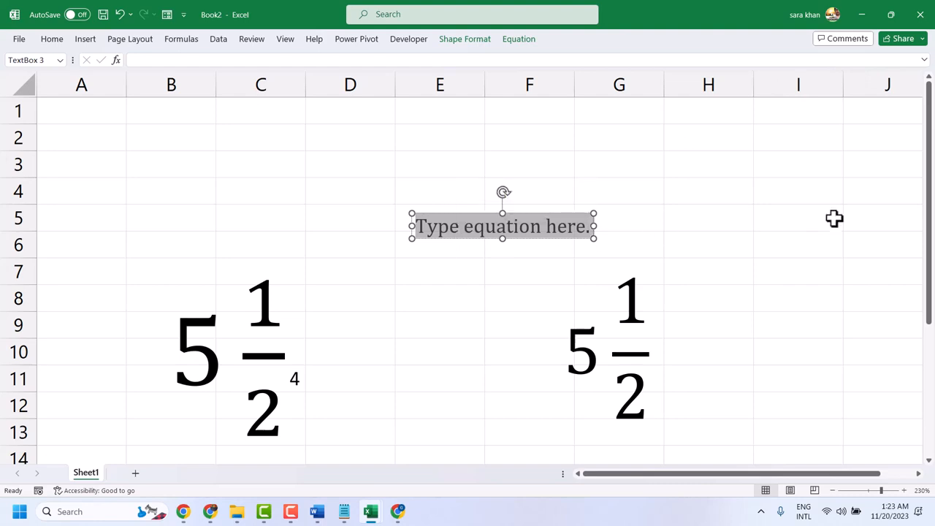
text(5)
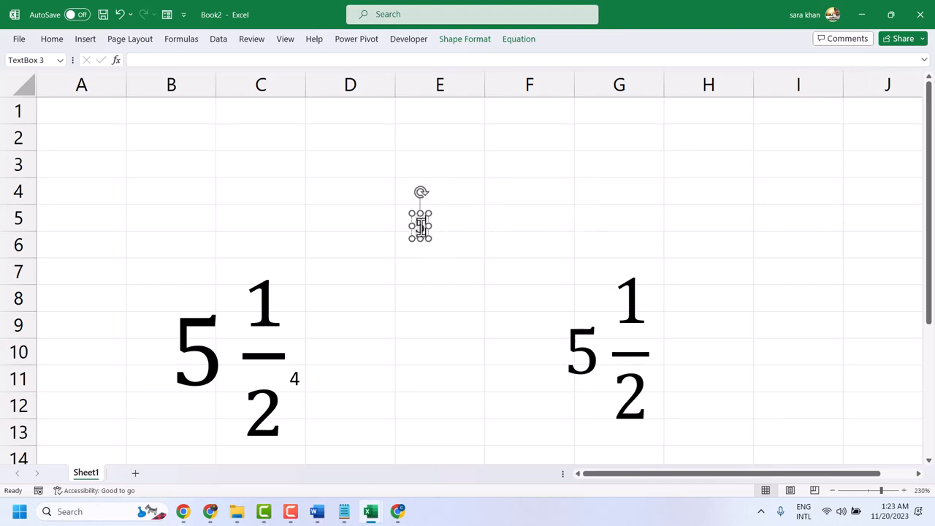
- Enlarge the new equation's box up into column D, row 2, and set the font size of its 5 to 48
drag(406, 209, 341, 136)
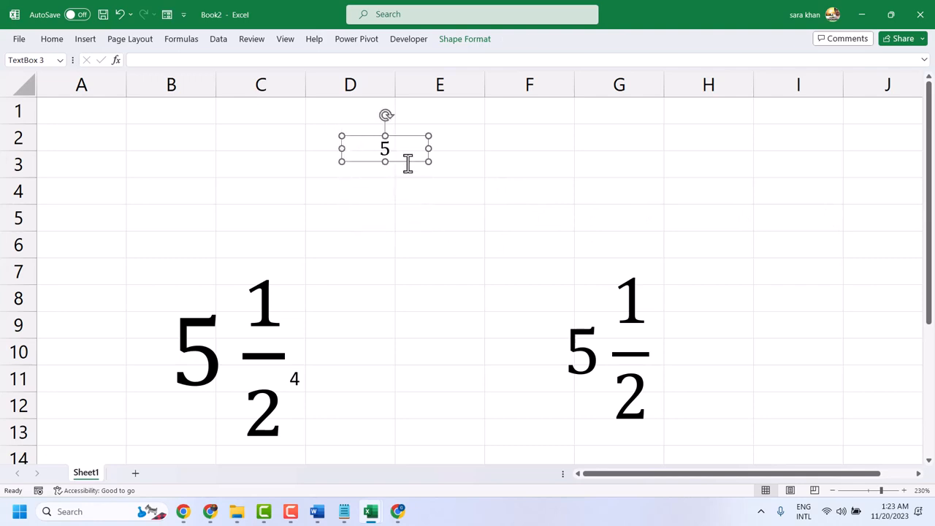
double_click(385, 149)
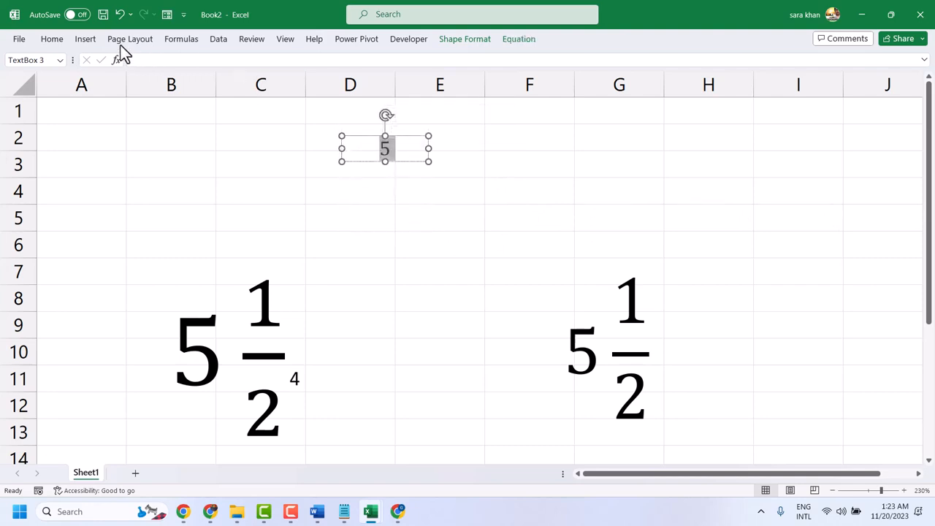
double_click(385, 151)
click(446, 118)
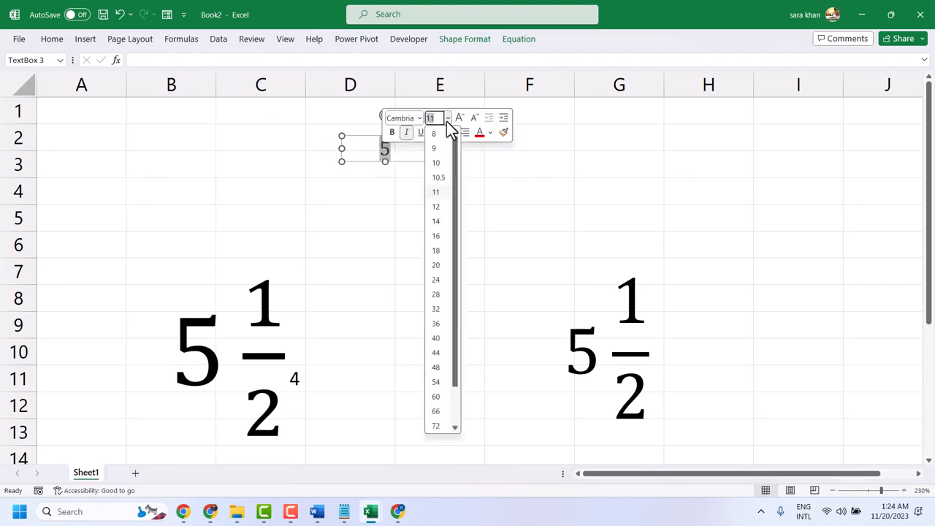
click(436, 367)
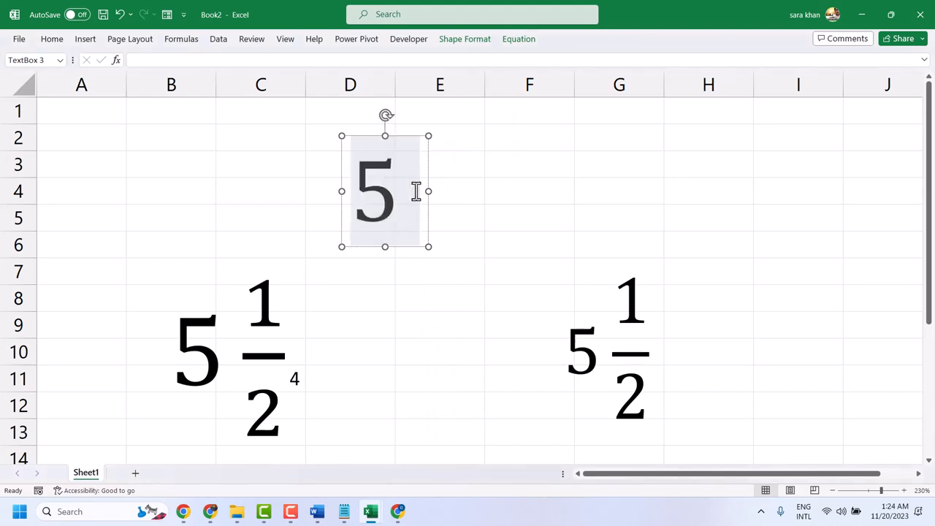
- Add the stacked fraction 1/2 after the 5 to form the mixed number 5 1/2
text(1)
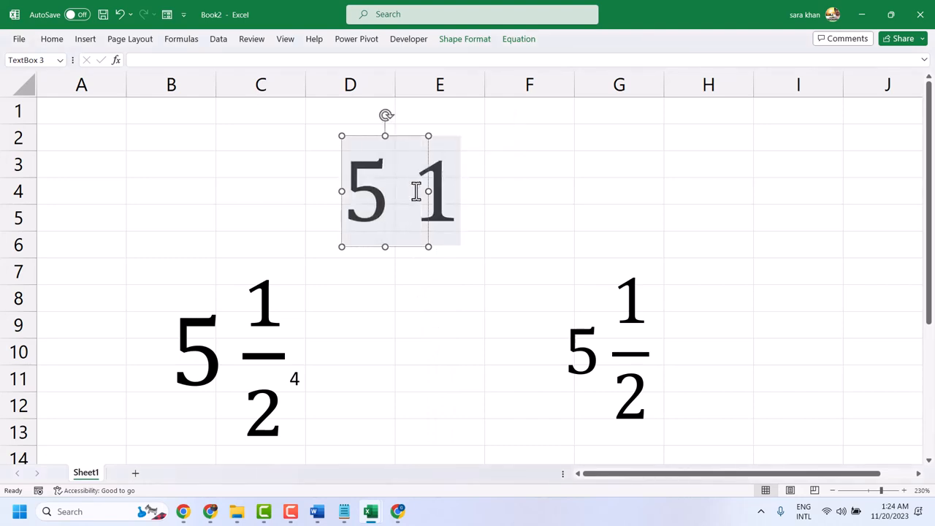
key(Return)
text(/)
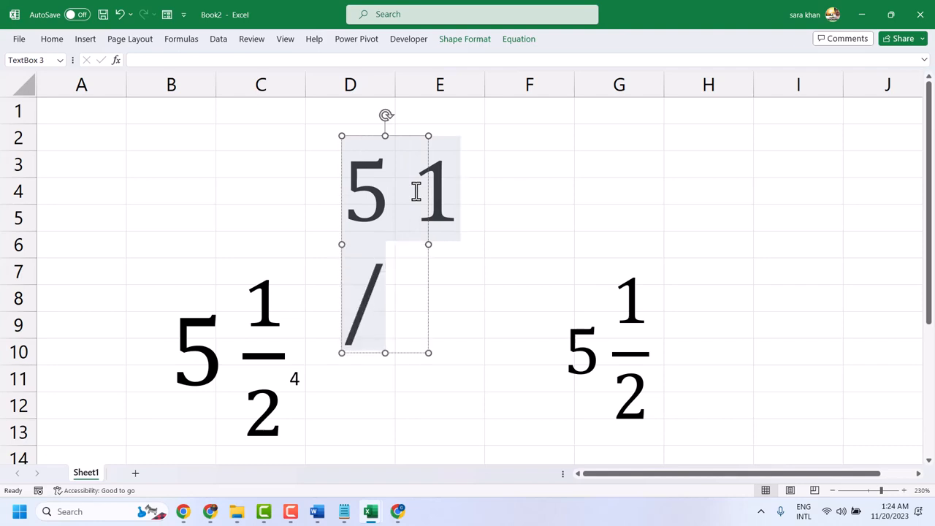
text(2)
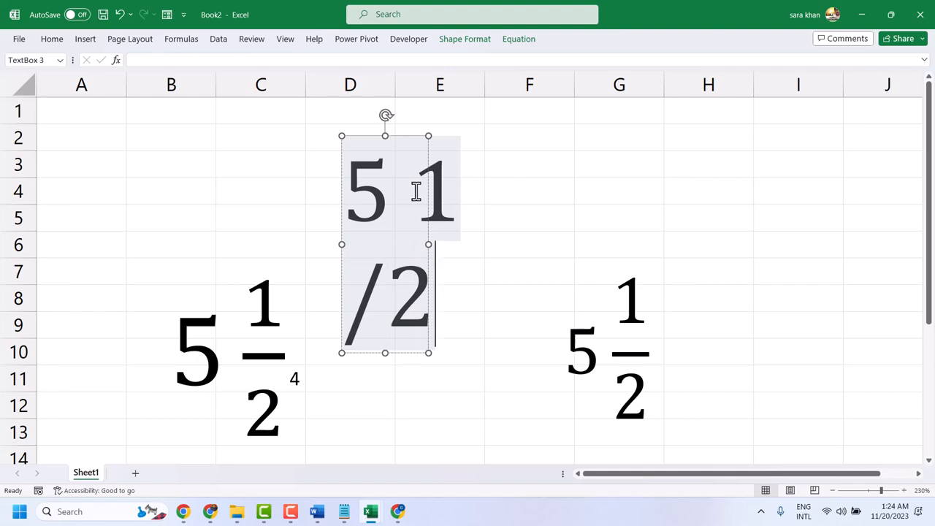
key(space)
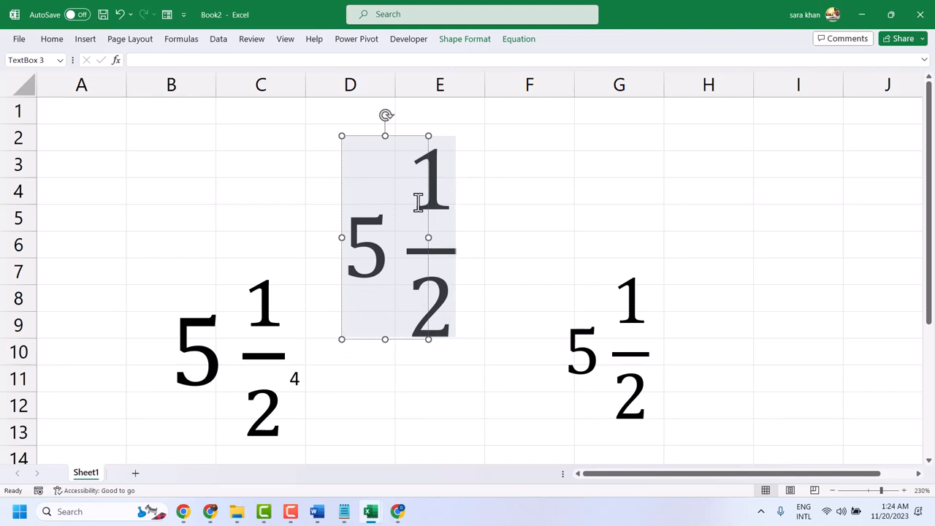
click(607, 139)
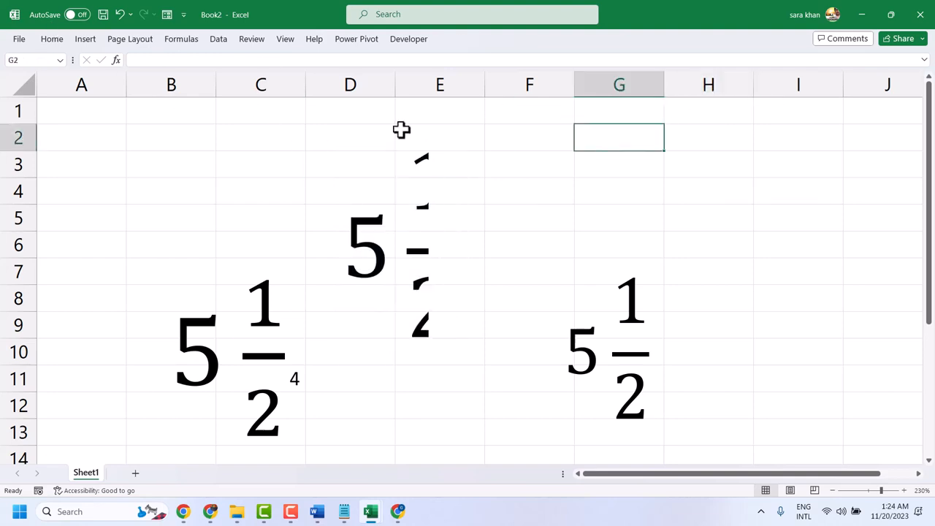
- Widen the new 5 1/2 equation's box into column C so the whole fraction fits inside
click(349, 221)
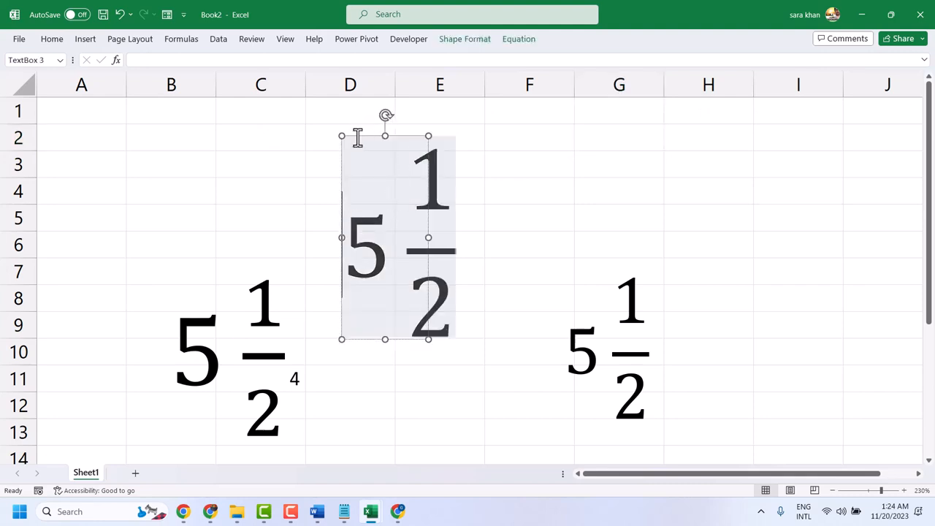
drag(346, 241, 291, 232)
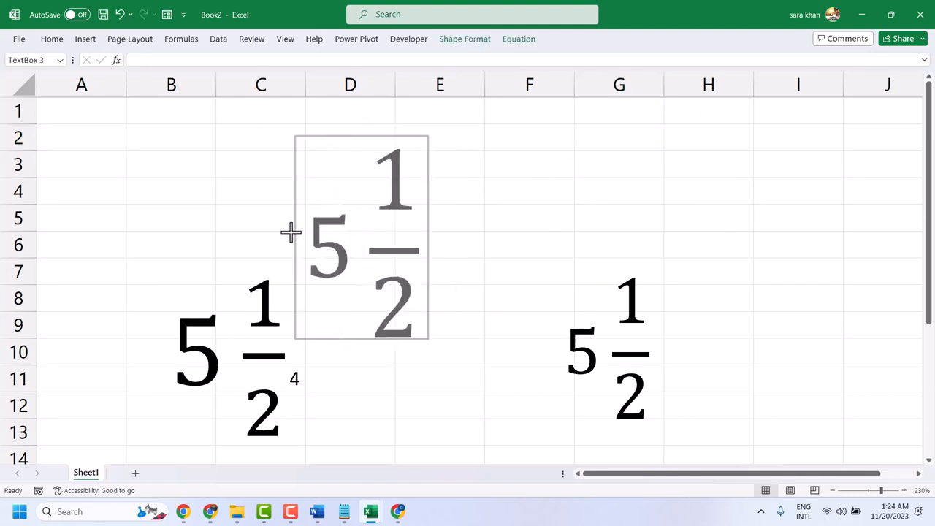
click(484, 252)
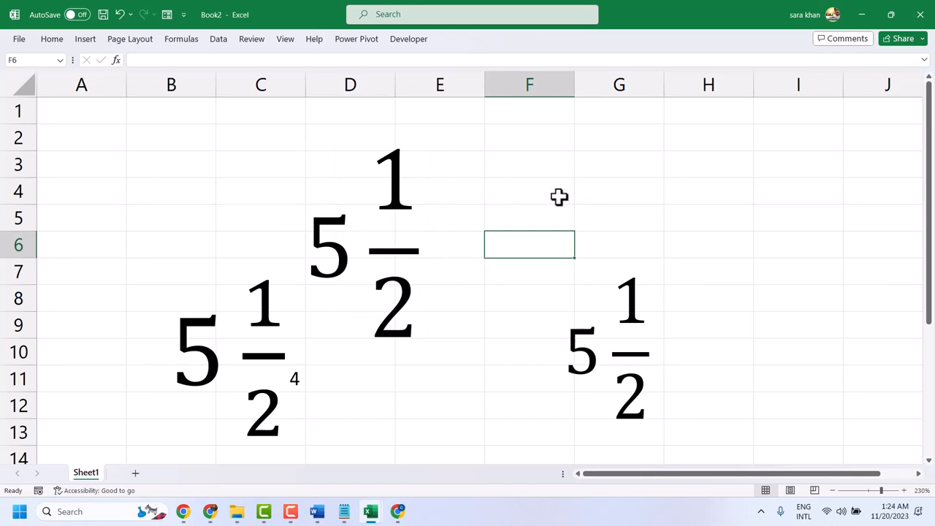
- Insert a second equation containing the stacked fraction 2/5
click(538, 166)
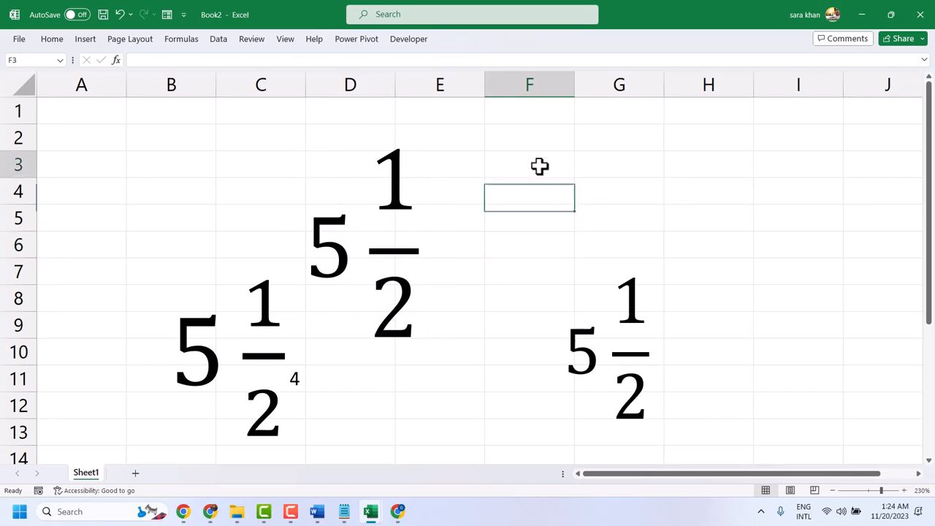
click(83, 41)
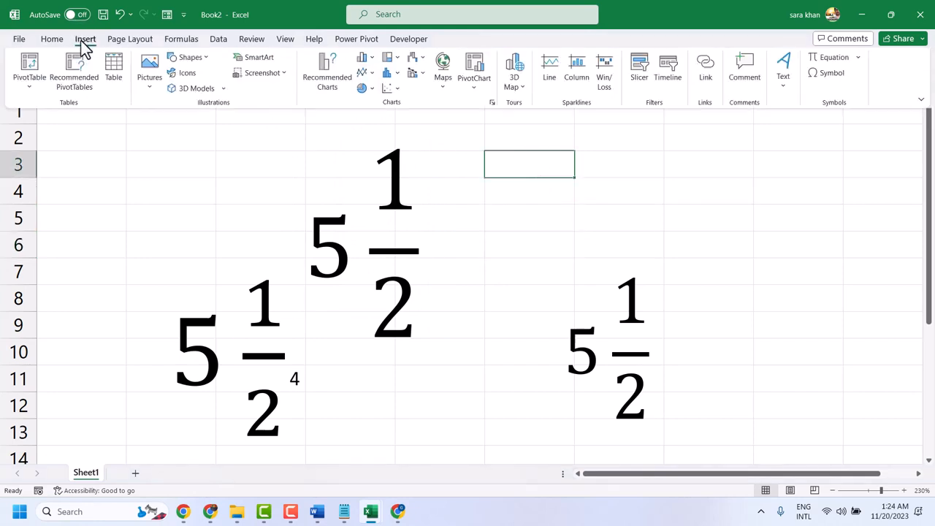
click(832, 58)
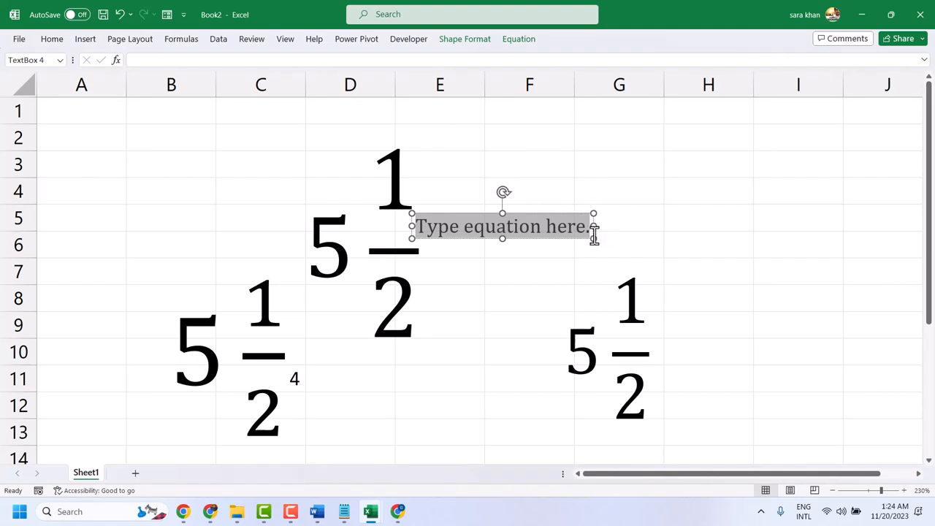
text(2)
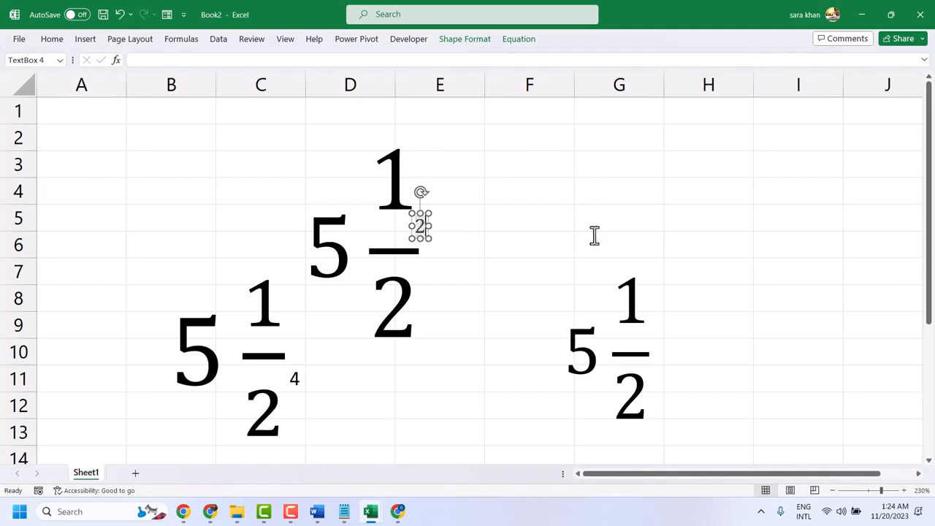
text(/)
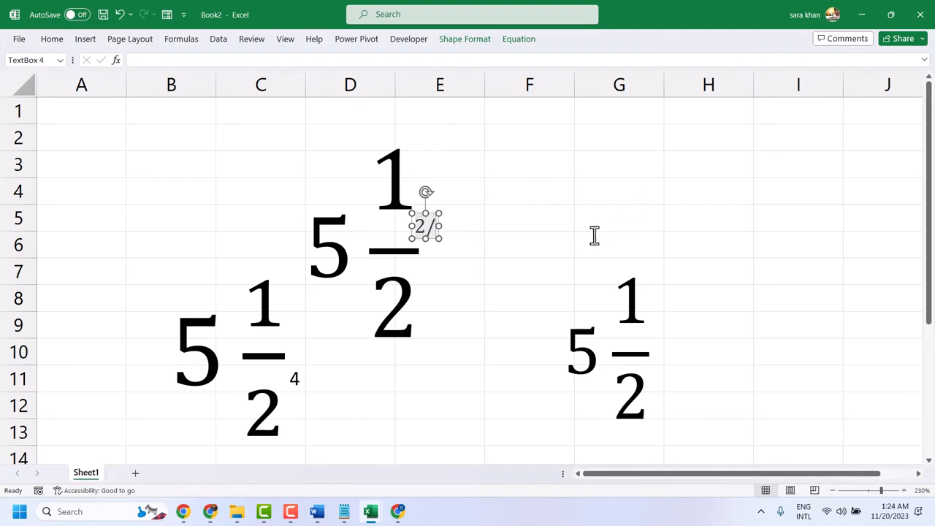
text(5)
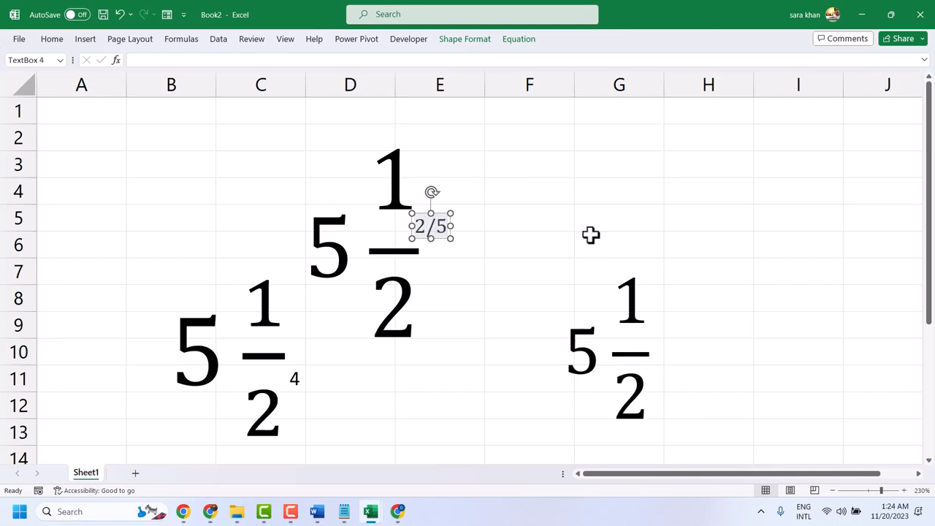
key(space)
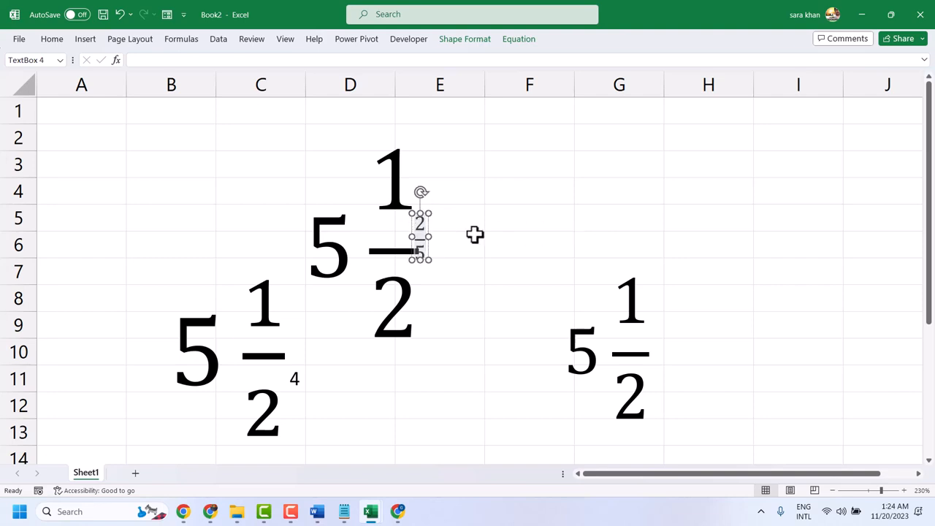
- Widen the 2/5 equation's box into column F and format the fraction at font size 40 in red
drag(422, 257, 475, 219)
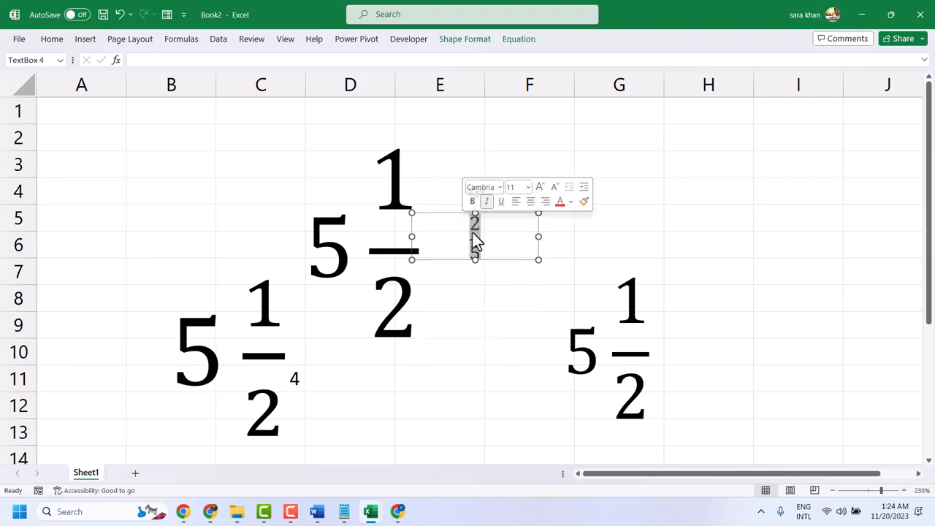
click(528, 187)
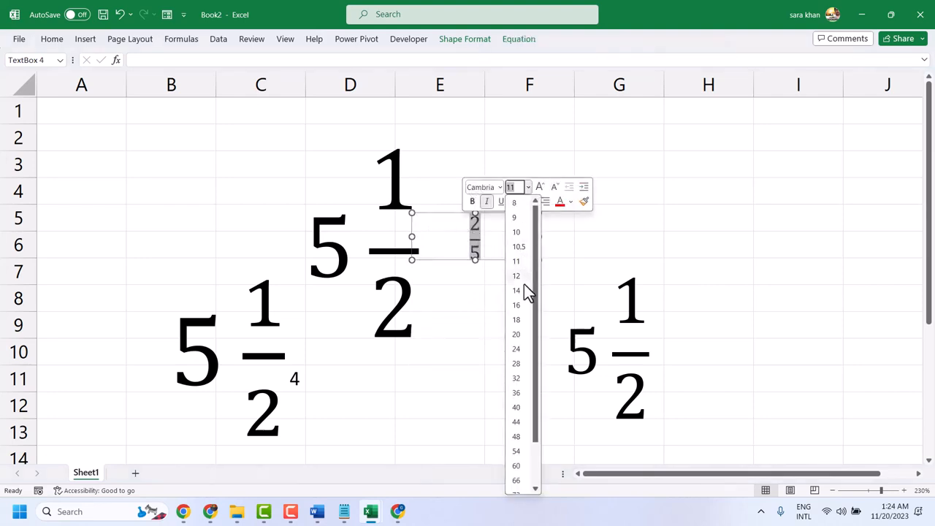
click(517, 410)
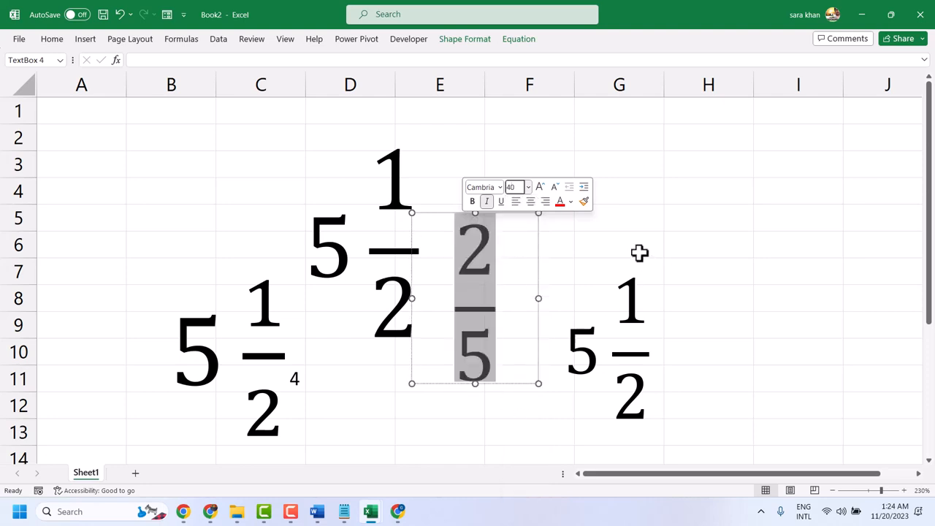
click(558, 202)
click(684, 234)
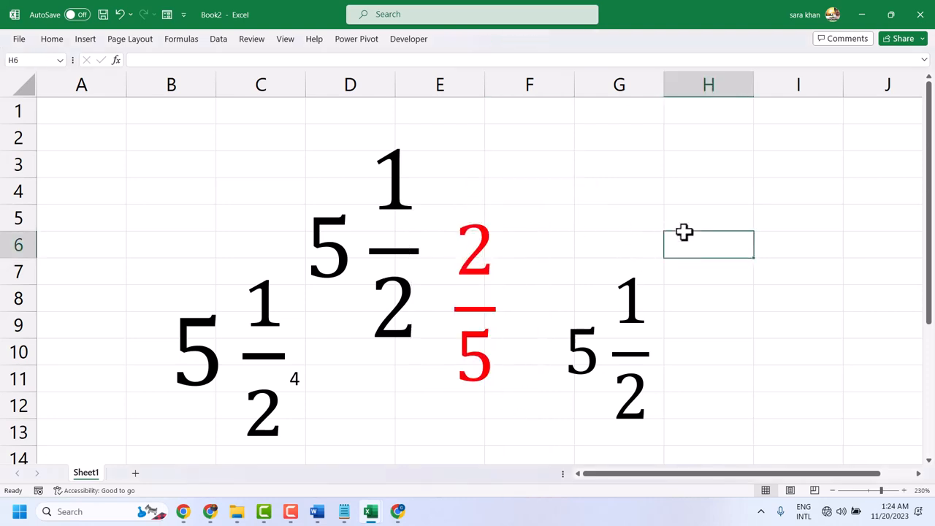
- Move the new 5 1/2 equation to columns H–I and shift the 5 1/2 box in columns B–C up and to the left
click(385, 168)
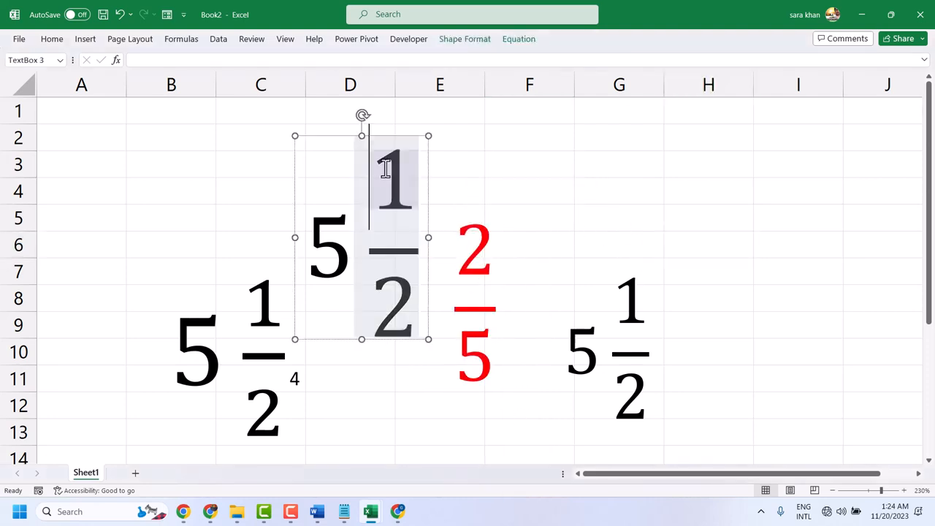
drag(387, 136, 814, 235)
click(262, 300)
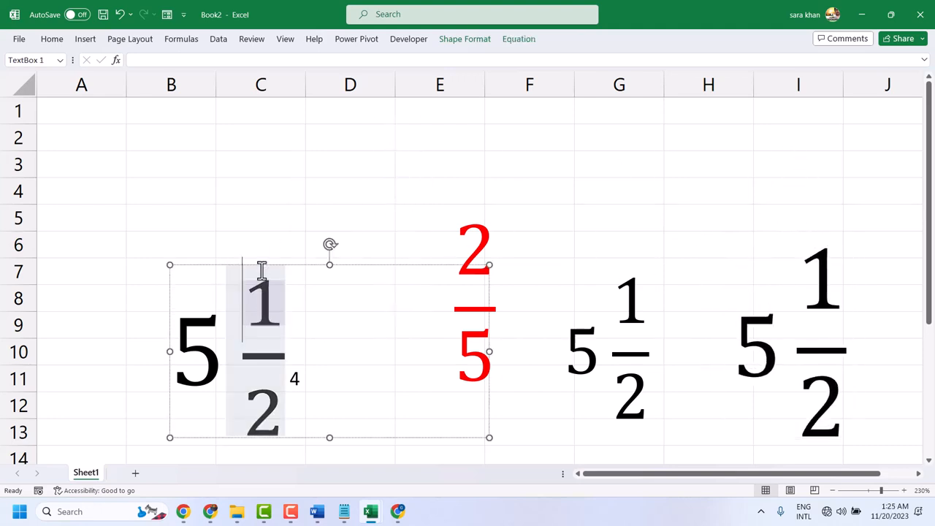
drag(263, 266, 217, 227)
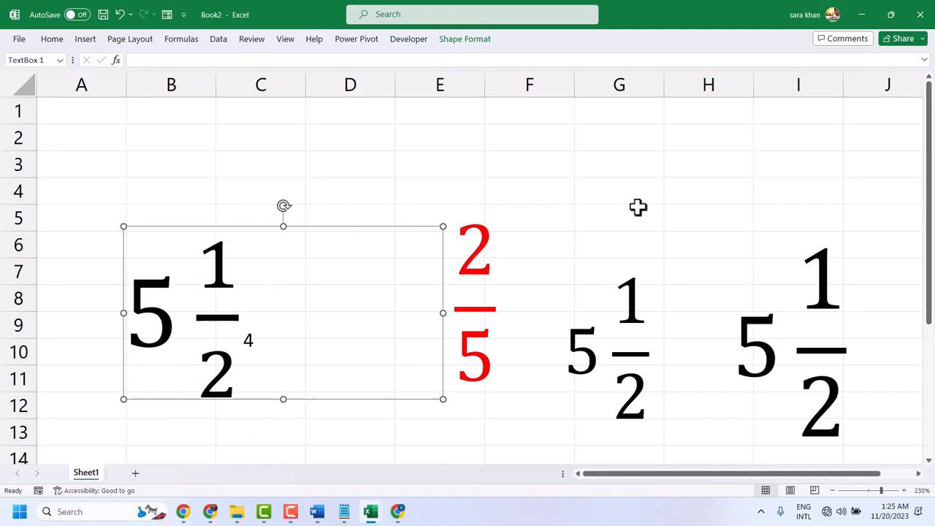
- Insert a new blank equation and enlarge its box up to rows 1–2, spanning columns C to G
click(412, 136)
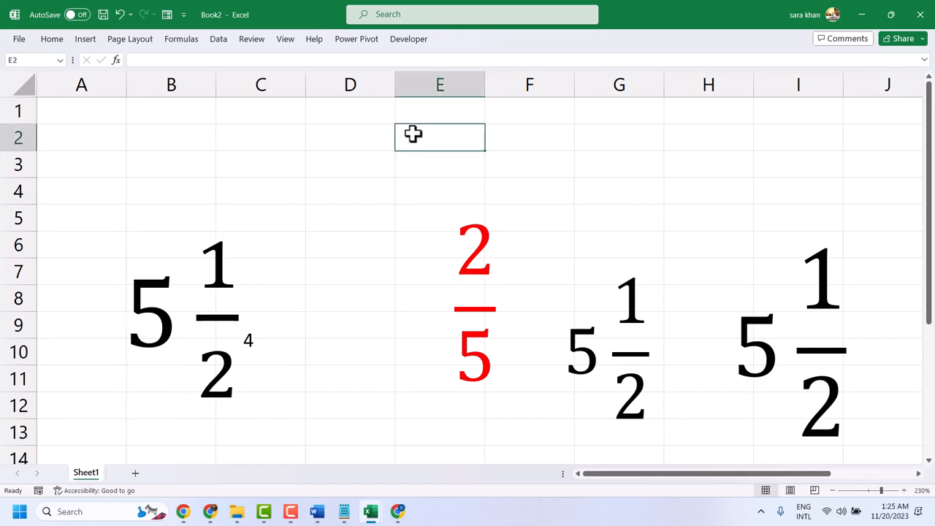
click(84, 40)
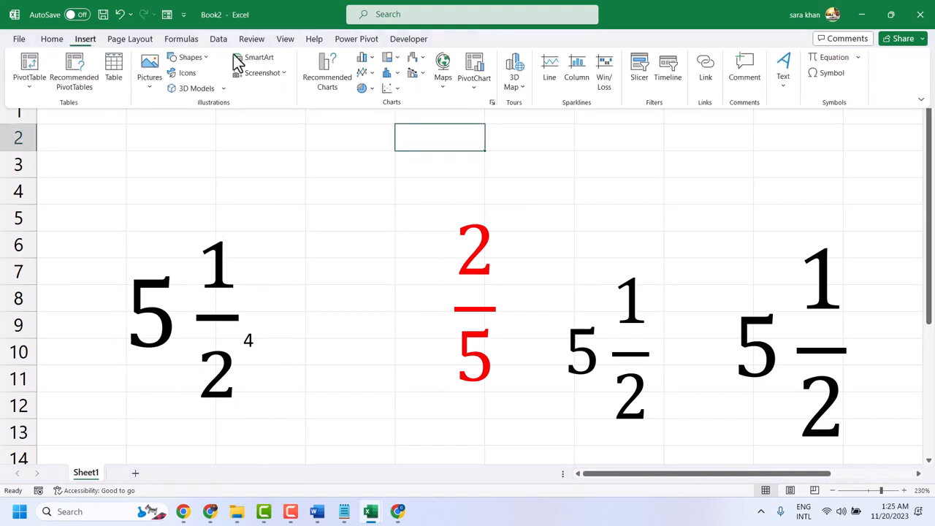
click(826, 58)
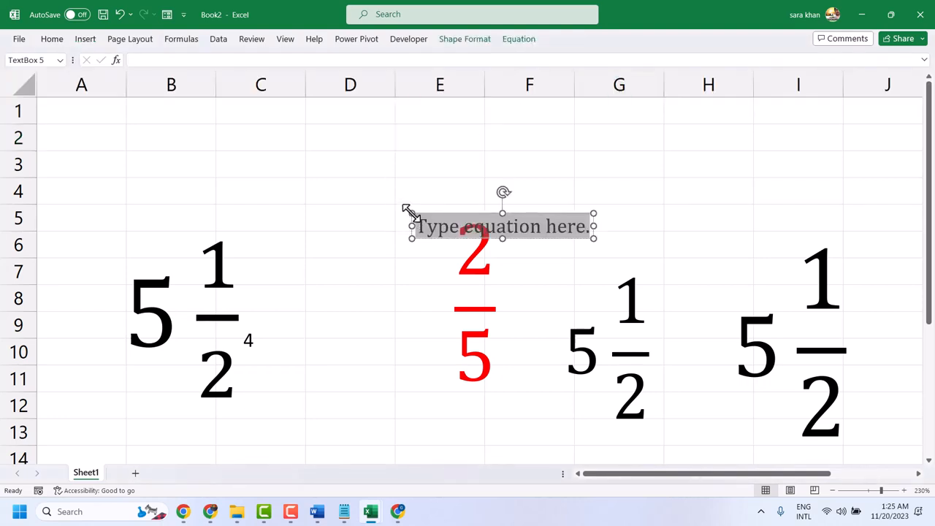
drag(407, 211, 263, 111)
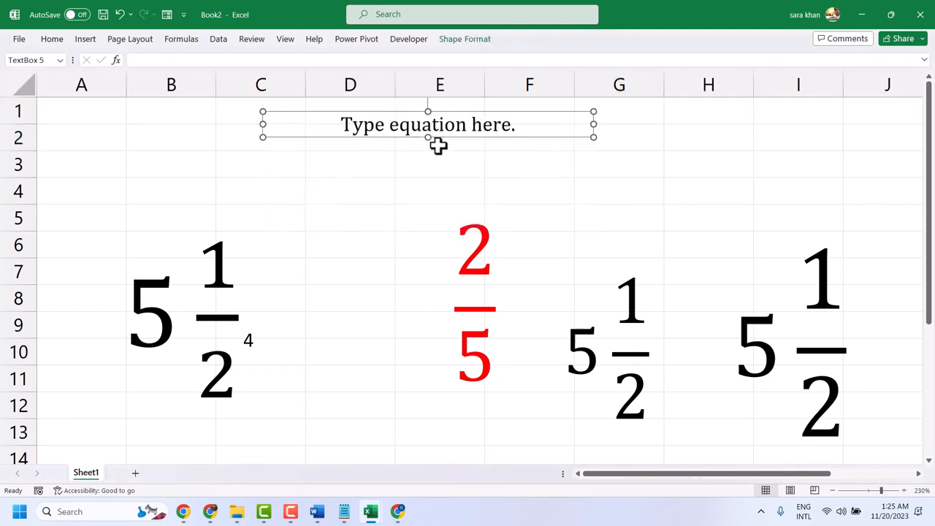
- Set the new equation's font size to 40 and replace its placeholder with 5
click(428, 122)
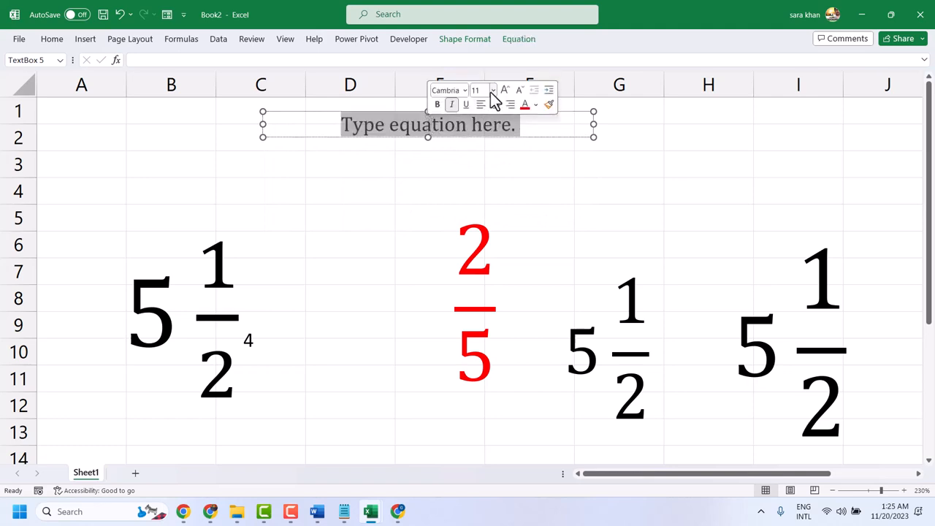
click(493, 89)
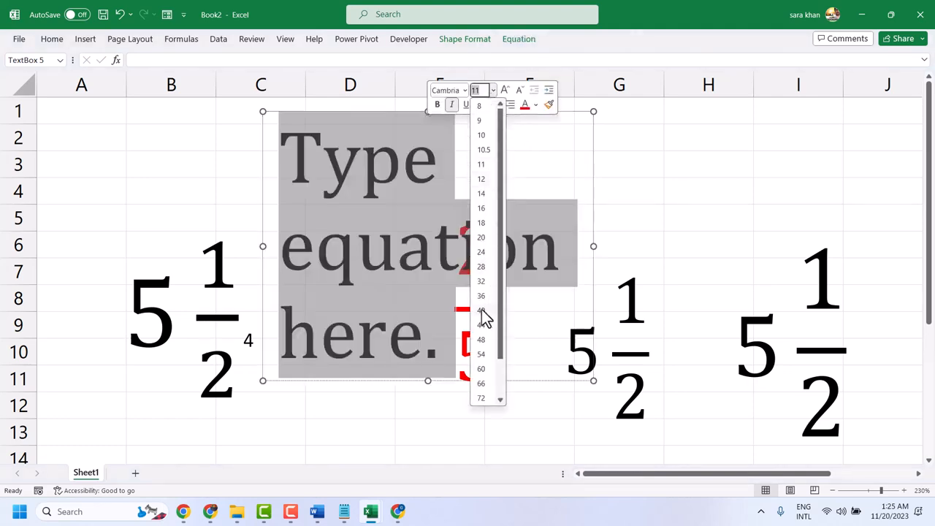
click(482, 311)
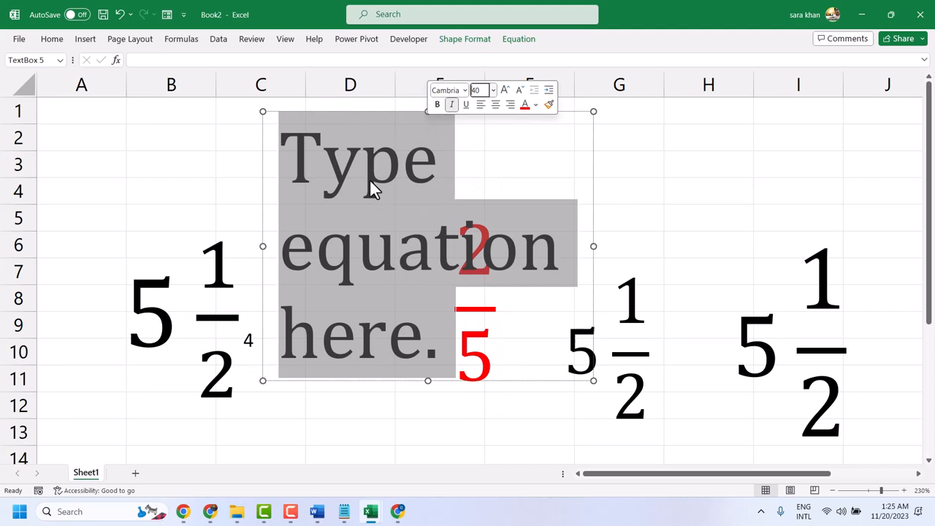
text(5)
key(Return)
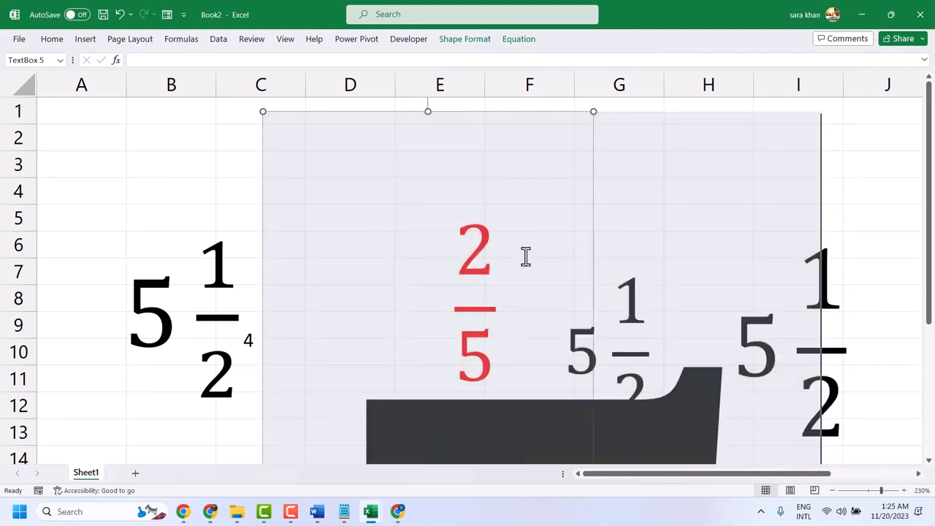
- Delete the equation box that contains the oversized 5
scroll(525, 255, down, 2)
scroll(525, 256, down, 1)
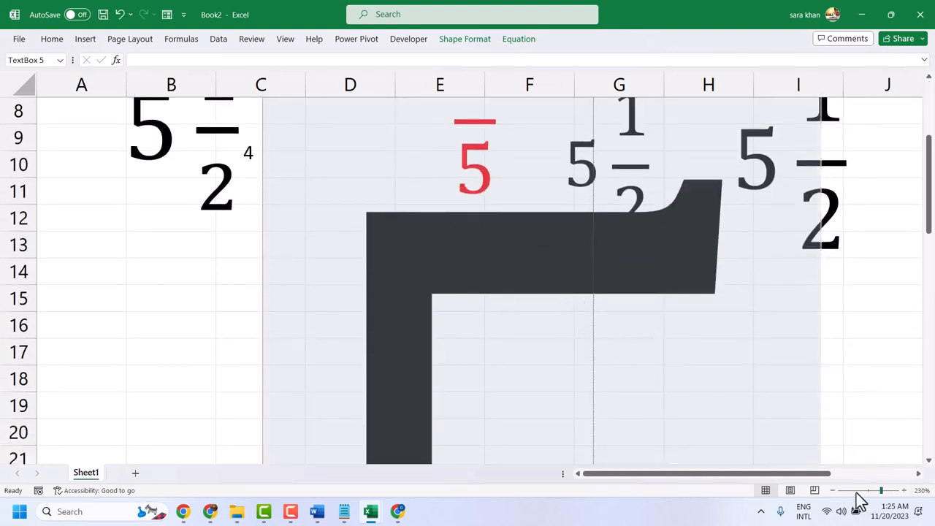
click(832, 490)
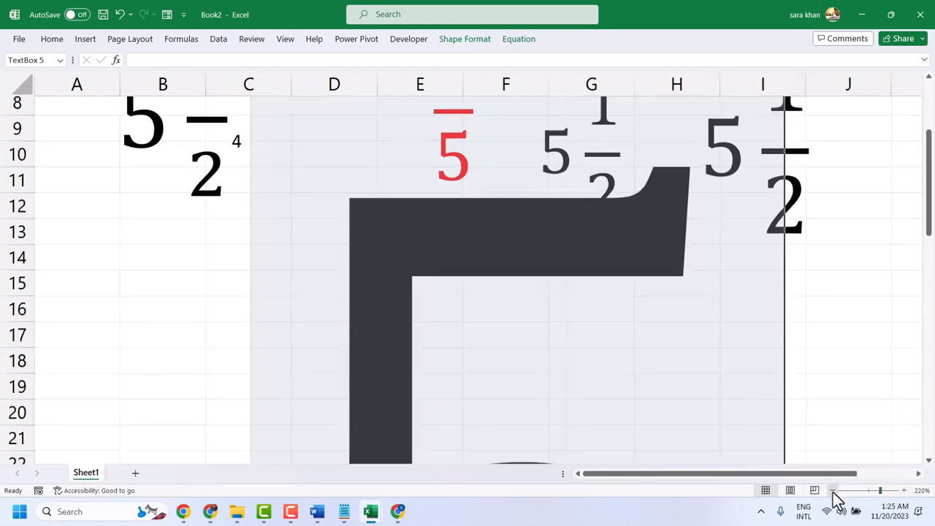
click(833, 490)
click(832, 490)
click(833, 490)
click(833, 490)
click(833, 490)
click(833, 490)
click(833, 490)
click(833, 490)
click(832, 490)
click(832, 490)
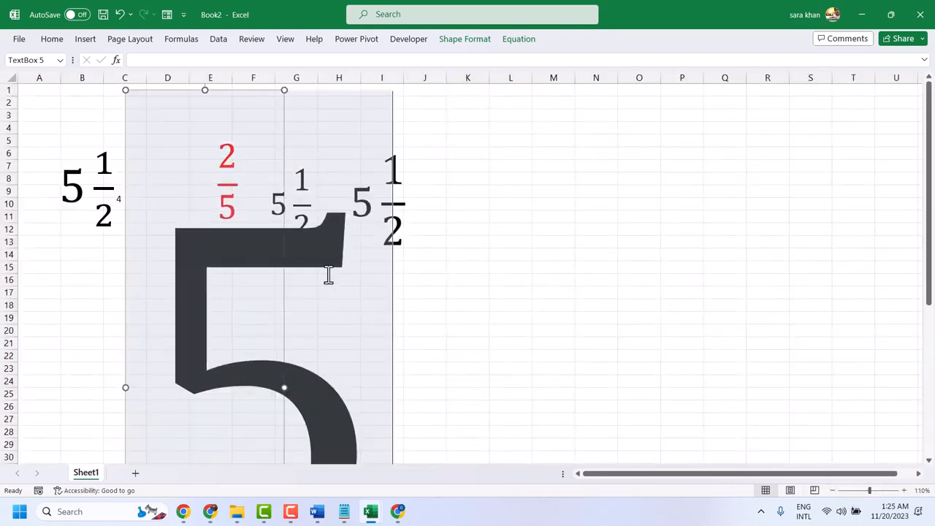
click(503, 259)
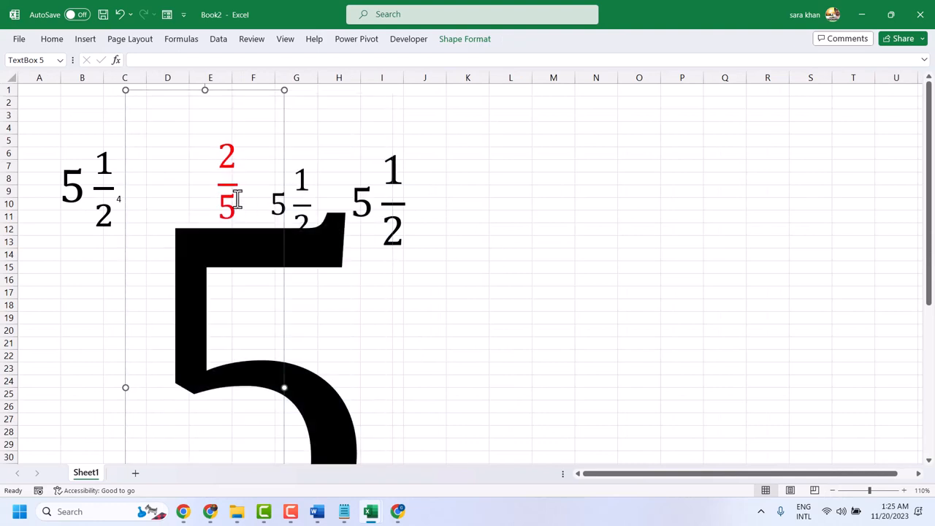
click(230, 232)
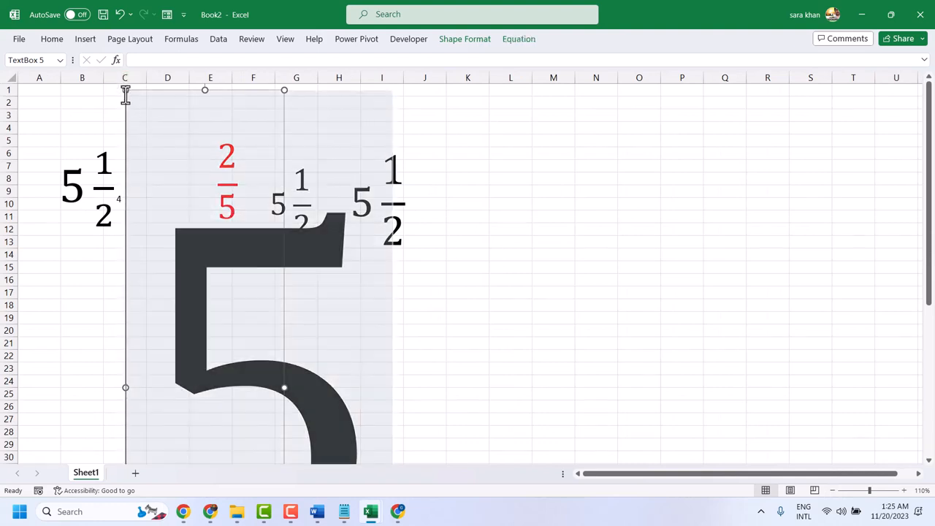
drag(124, 90, 710, 195)
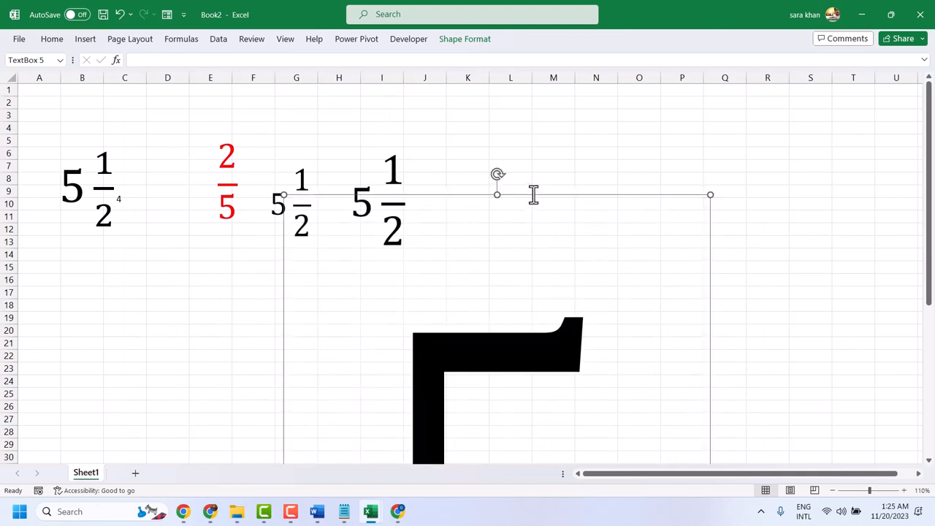
key(Delete)
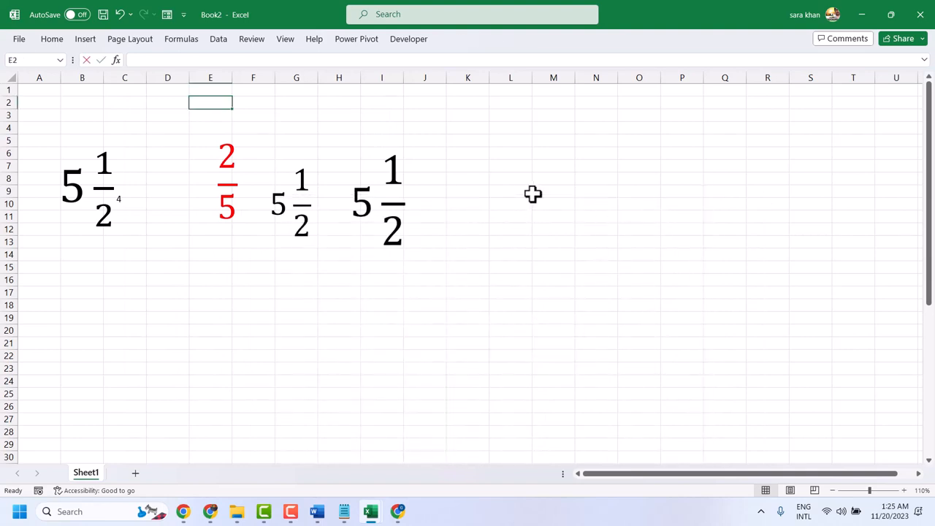
click(553, 119)
click(85, 45)
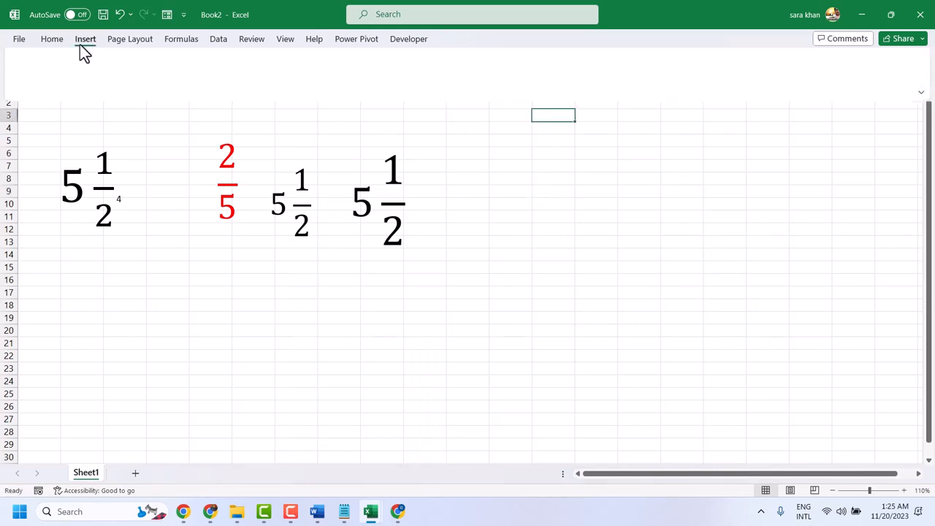
click(837, 57)
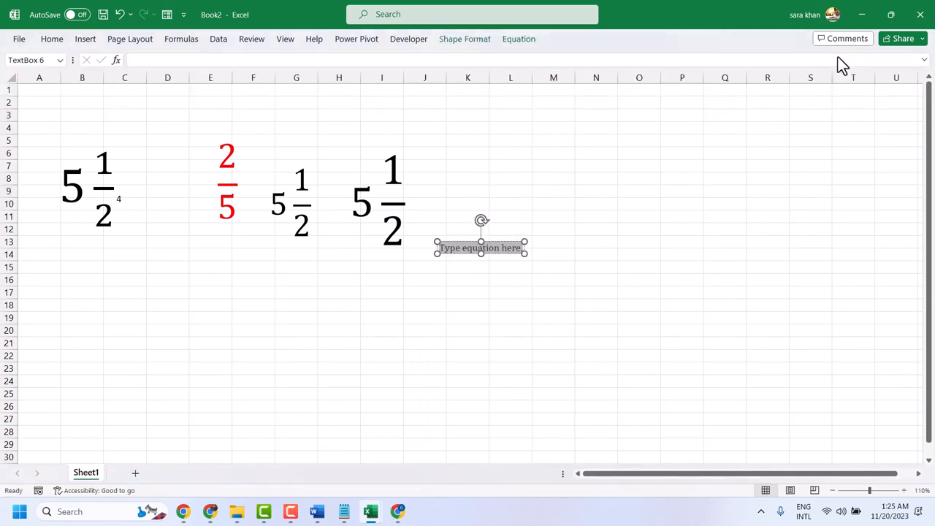
click(84, 40)
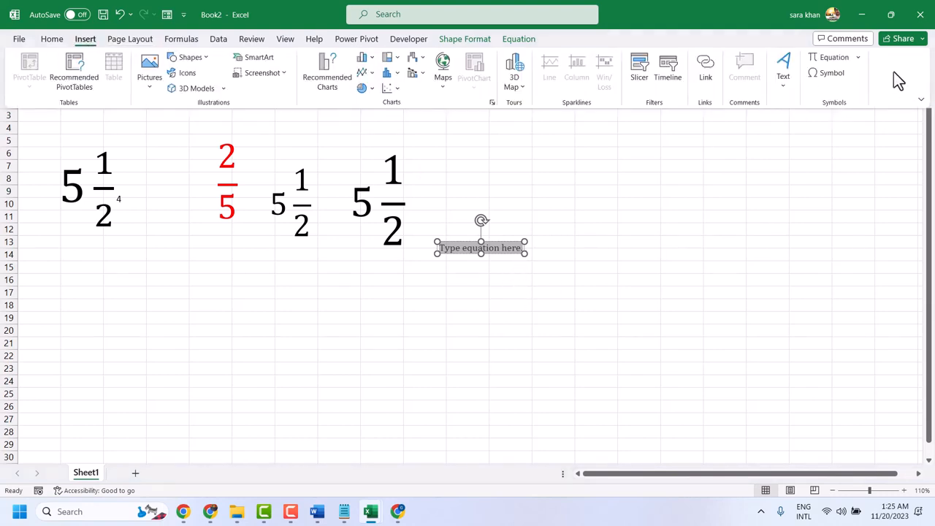
click(858, 58)
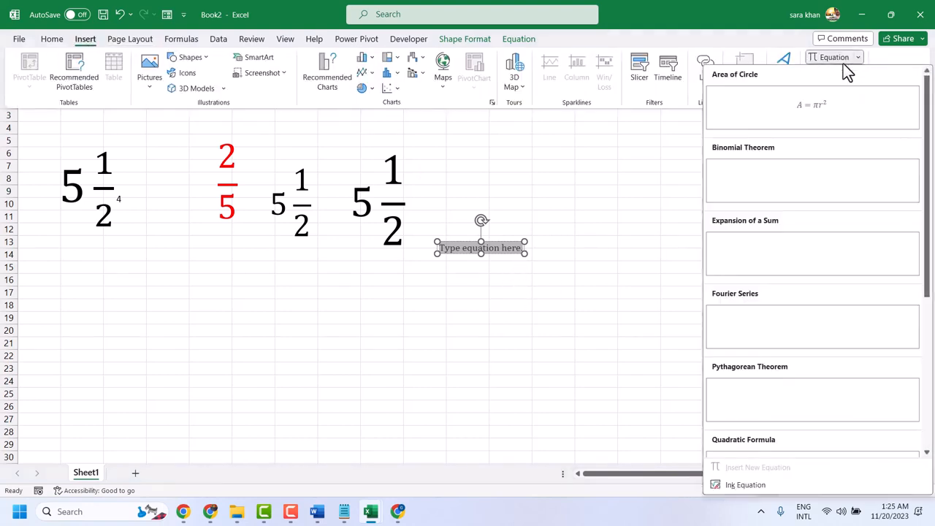
click(499, 335)
click(468, 250)
drag(528, 317, 438, 165)
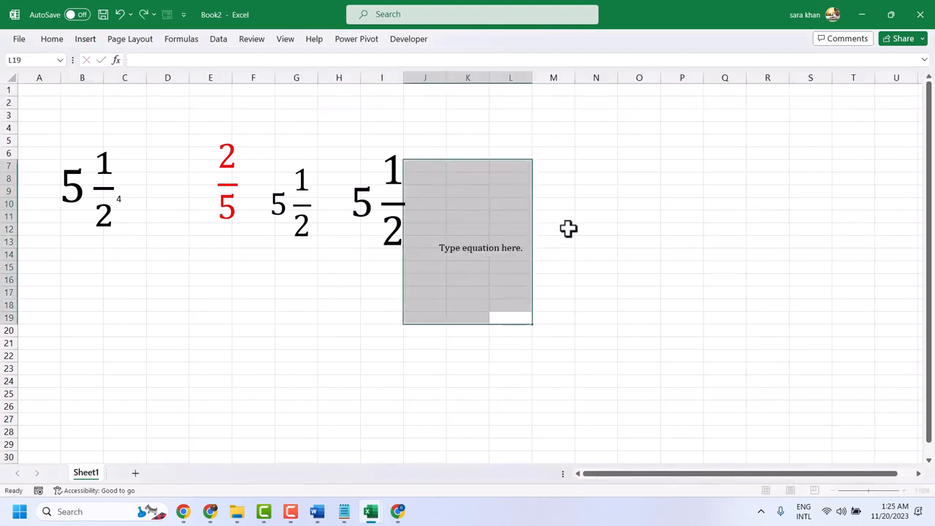
click(567, 227)
click(478, 248)
key(Delete)
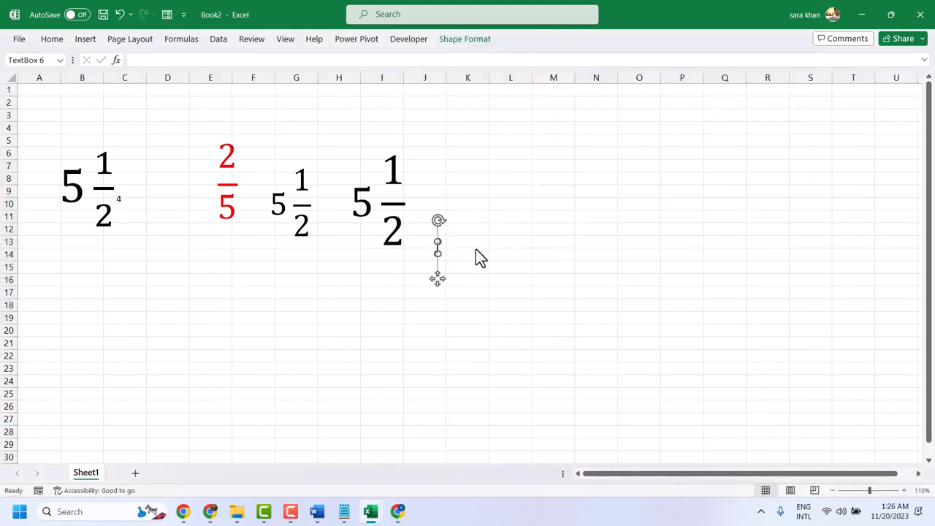
click(478, 292)
click(305, 303)
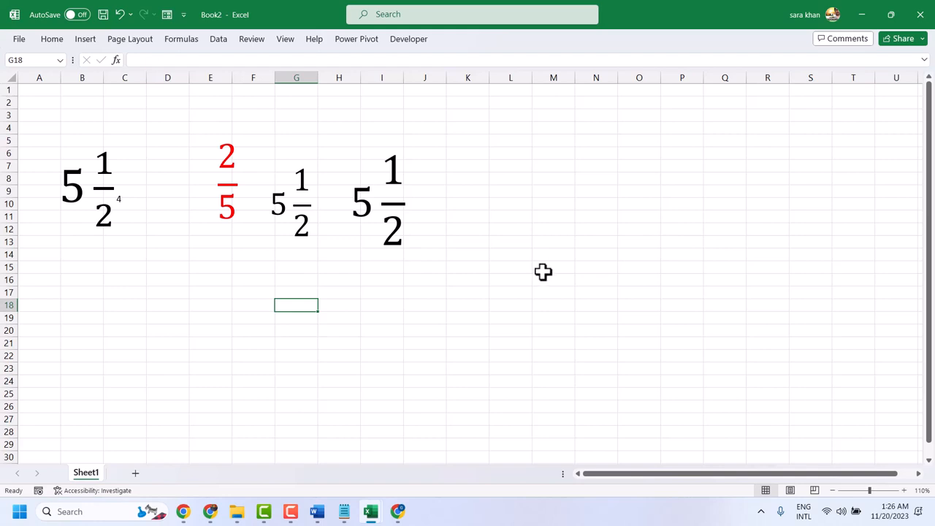
- Insert the built-in Taylor Expansion equation from the equation gallery
click(85, 42)
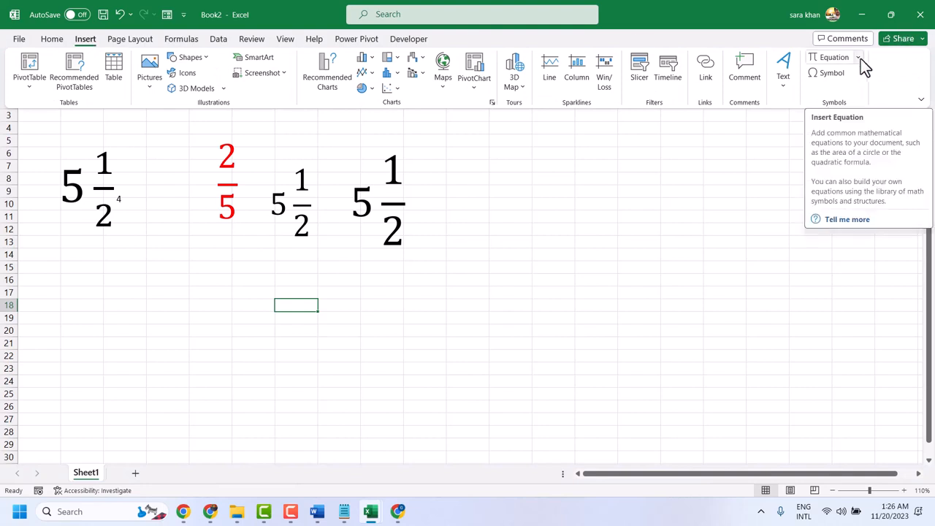
click(860, 58)
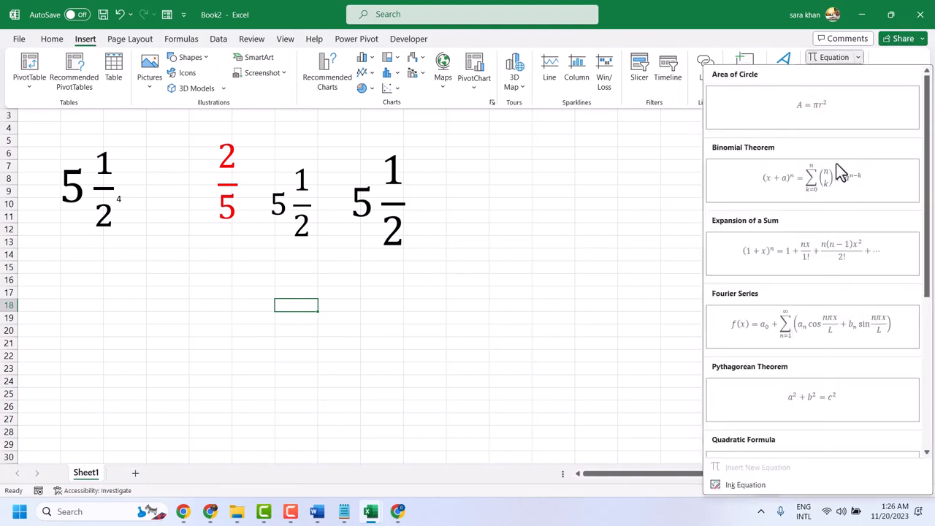
scroll(839, 176, down, 3)
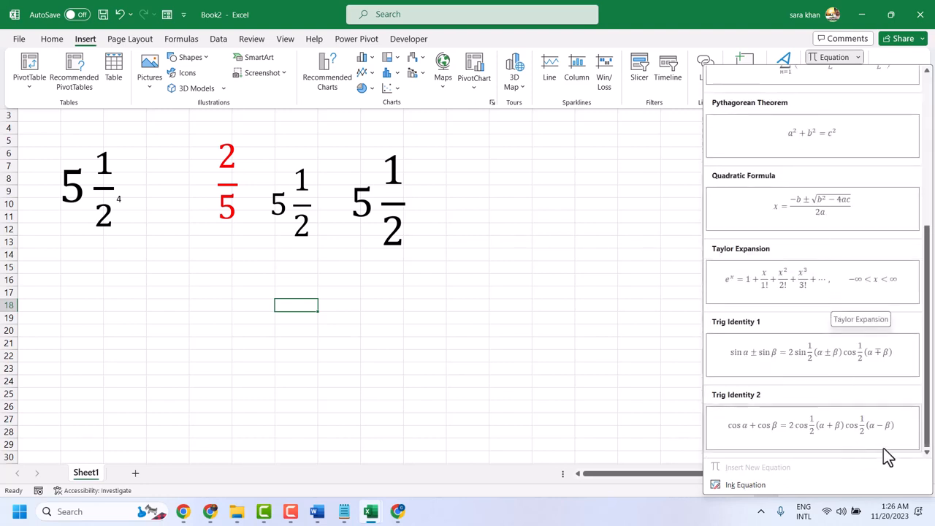
drag(929, 398, 928, 344)
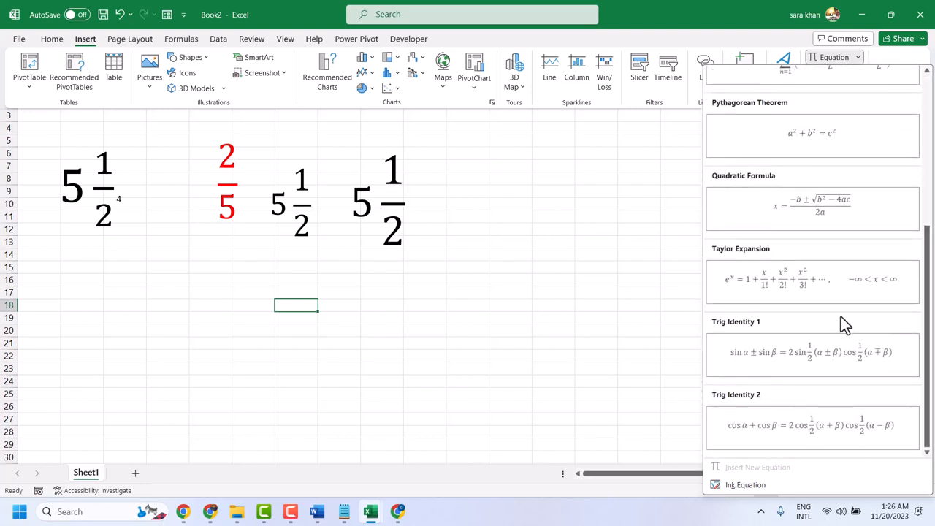
click(760, 284)
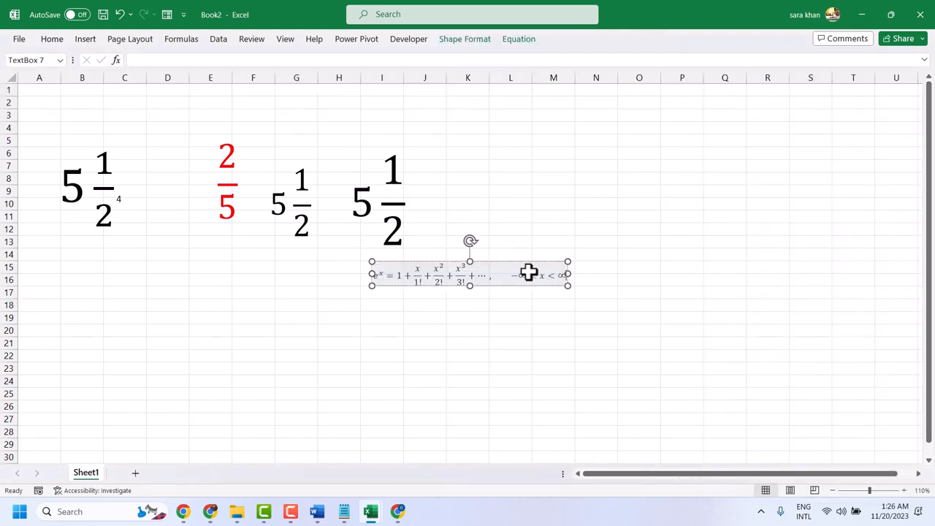
- Widen the Taylor Expansion box to column S and format the equation at font size 20 in red
drag(568, 284, 808, 348)
double_click(609, 280)
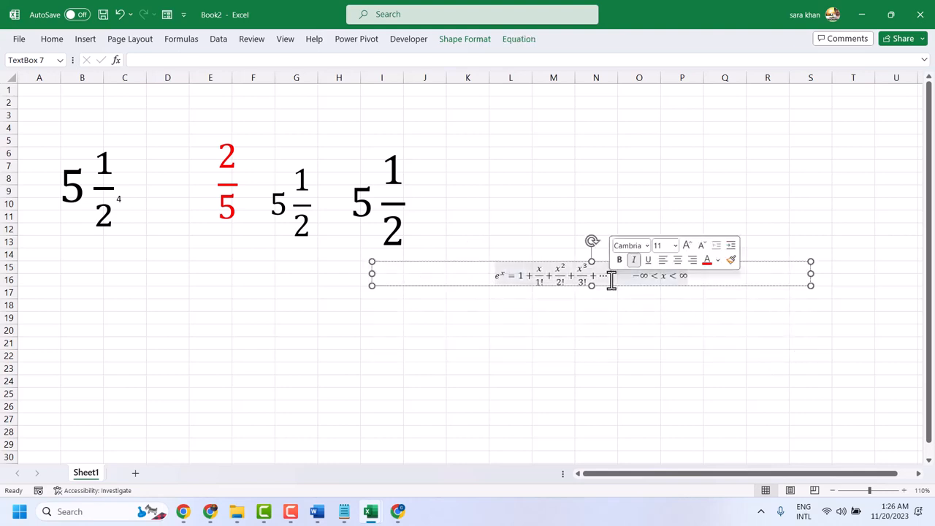
click(57, 41)
click(226, 61)
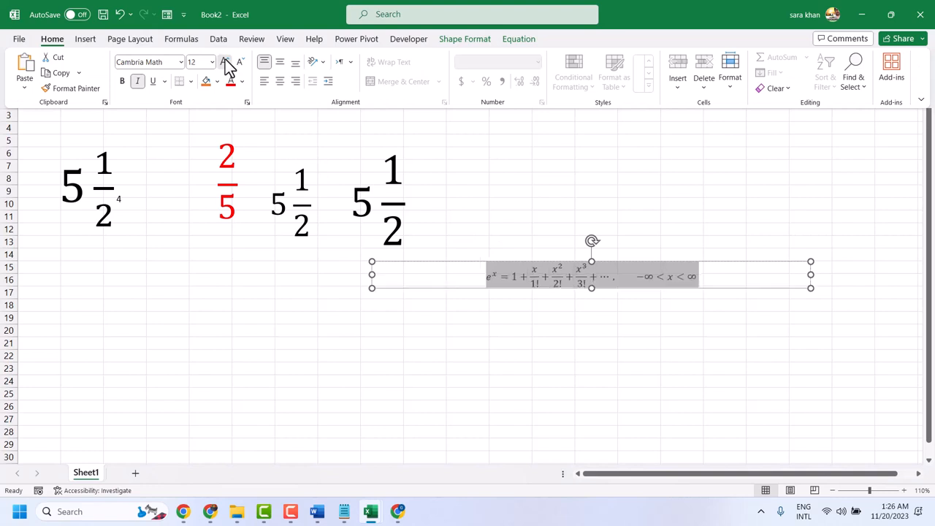
click(225, 61)
click(225, 61)
click(226, 61)
click(225, 62)
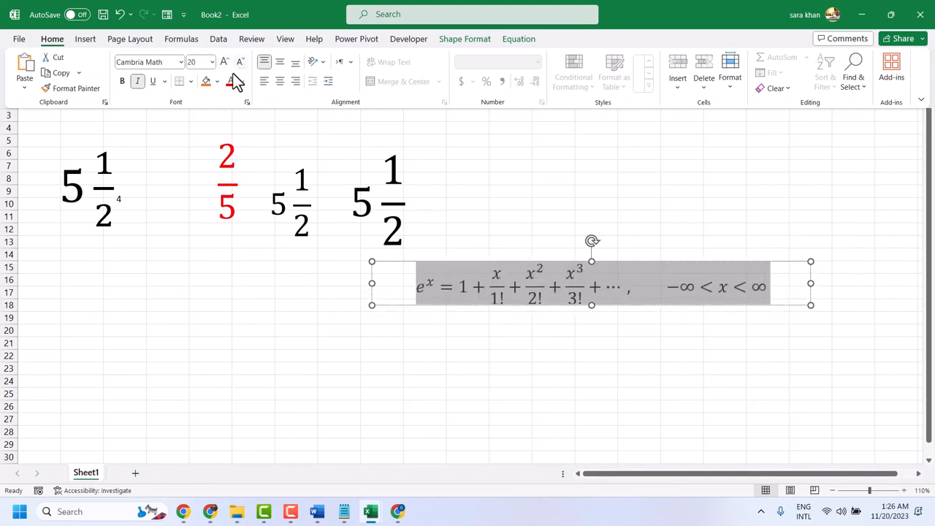
click(470, 324)
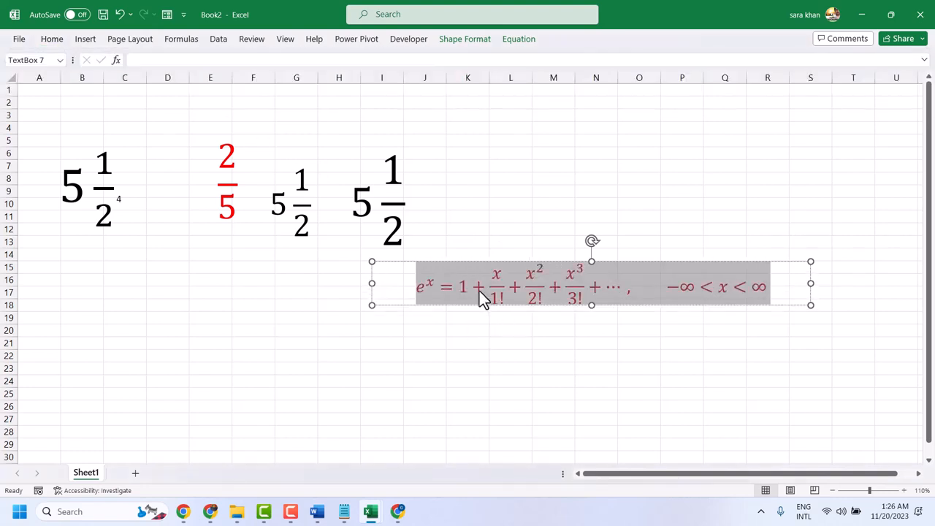
- In the Taylor Expansion equation, set the constant term to 3, the base to b and the denominator under x³ to 5!
double_click(479, 290)
double_click(463, 288)
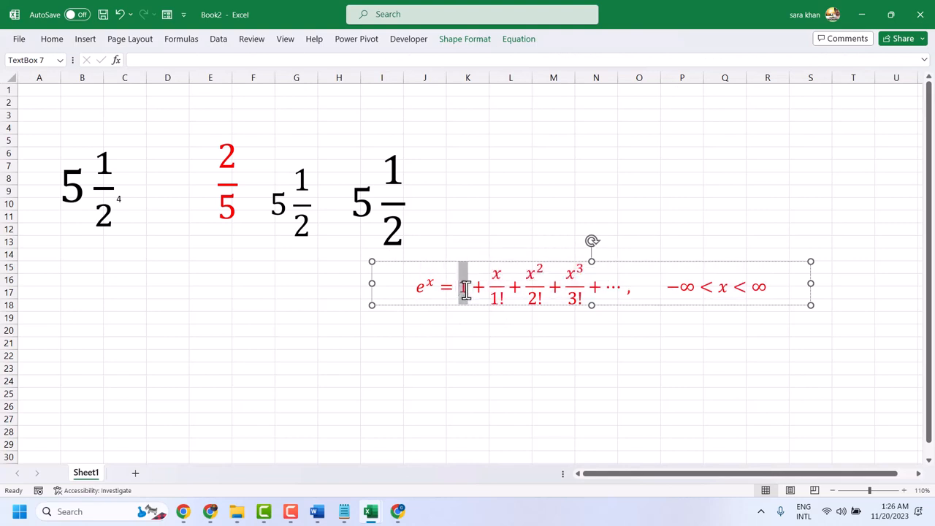
text(3)
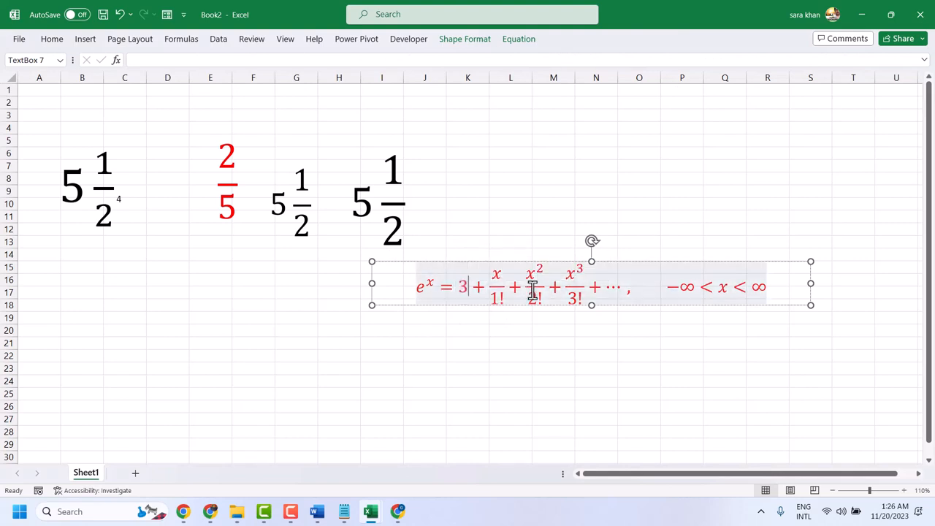
double_click(422, 286)
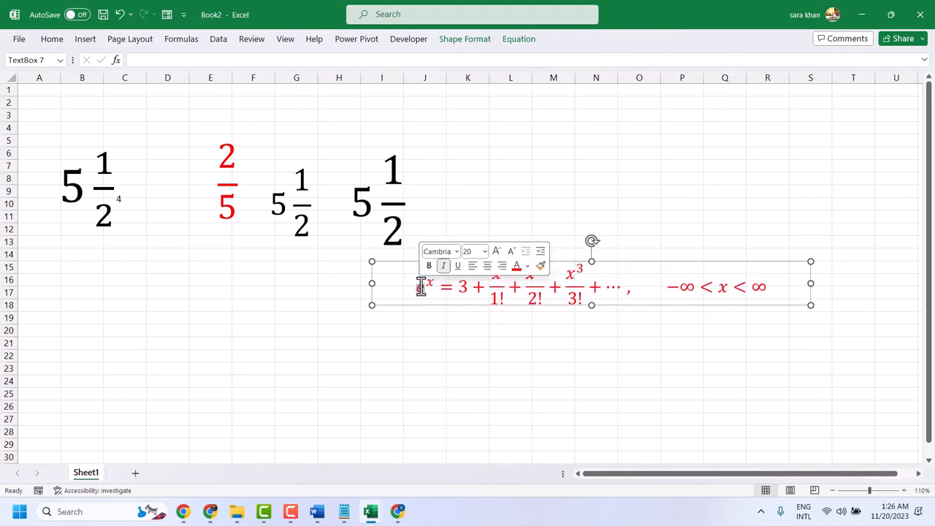
text(b)
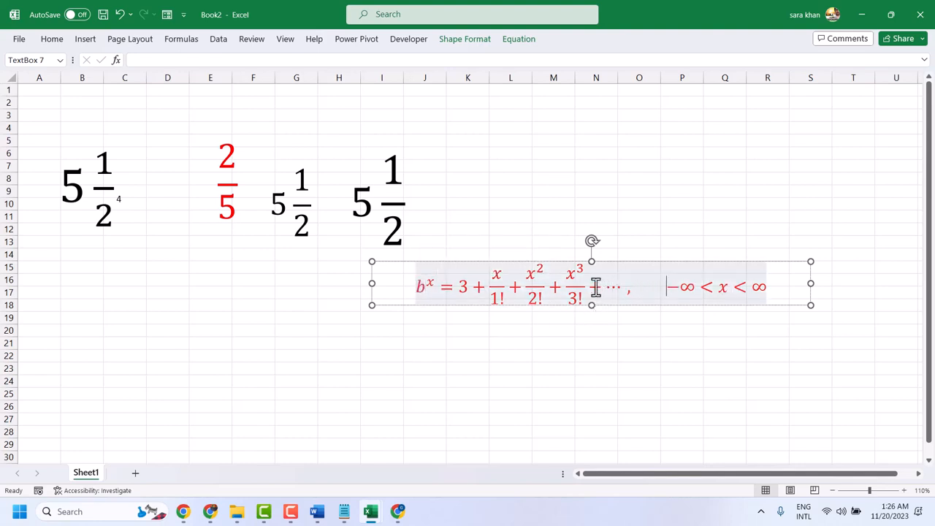
double_click(574, 298)
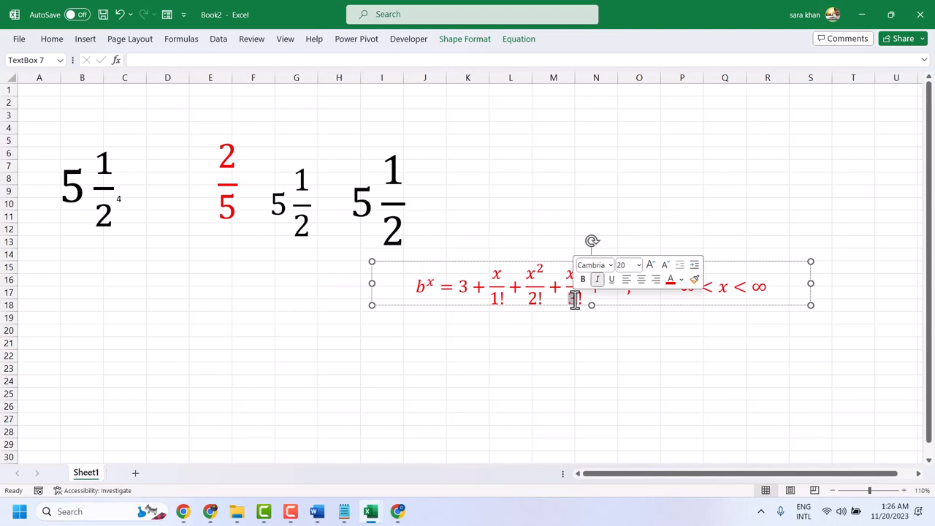
text(5)
click(619, 346)
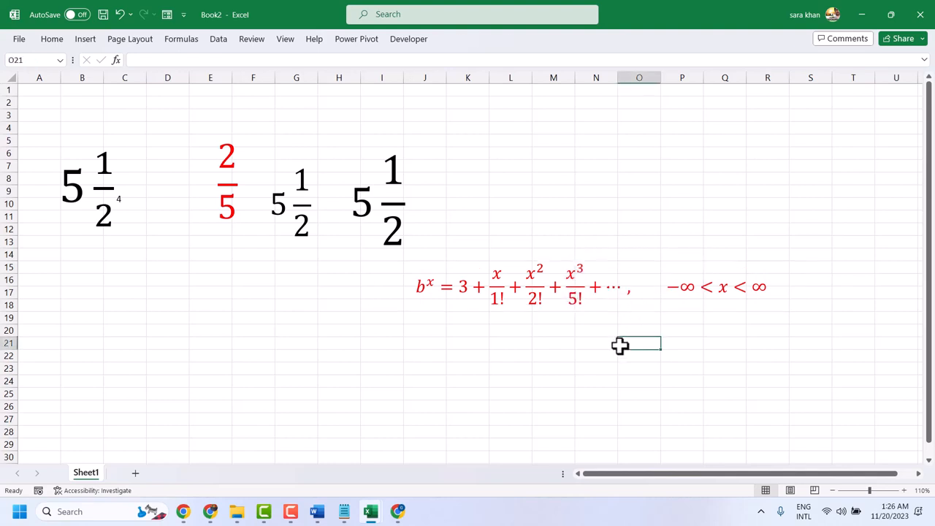